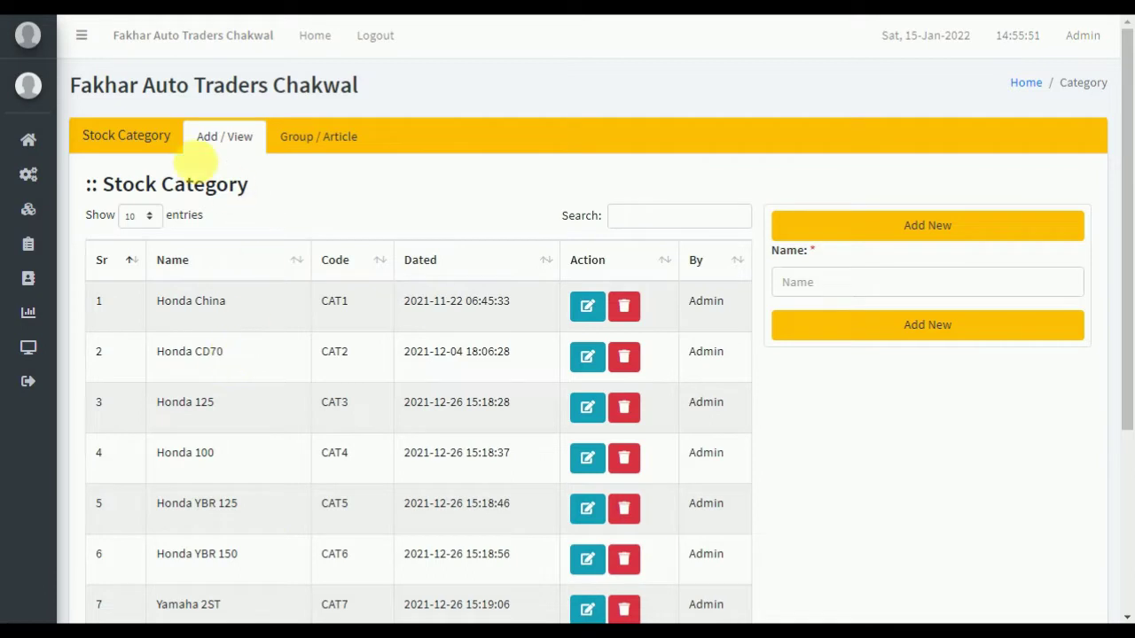
# Expand the Stock section of the navigation to show its sub-pages.
pyautogui.moveTo(56, 175)
pyautogui.click(60, 213)
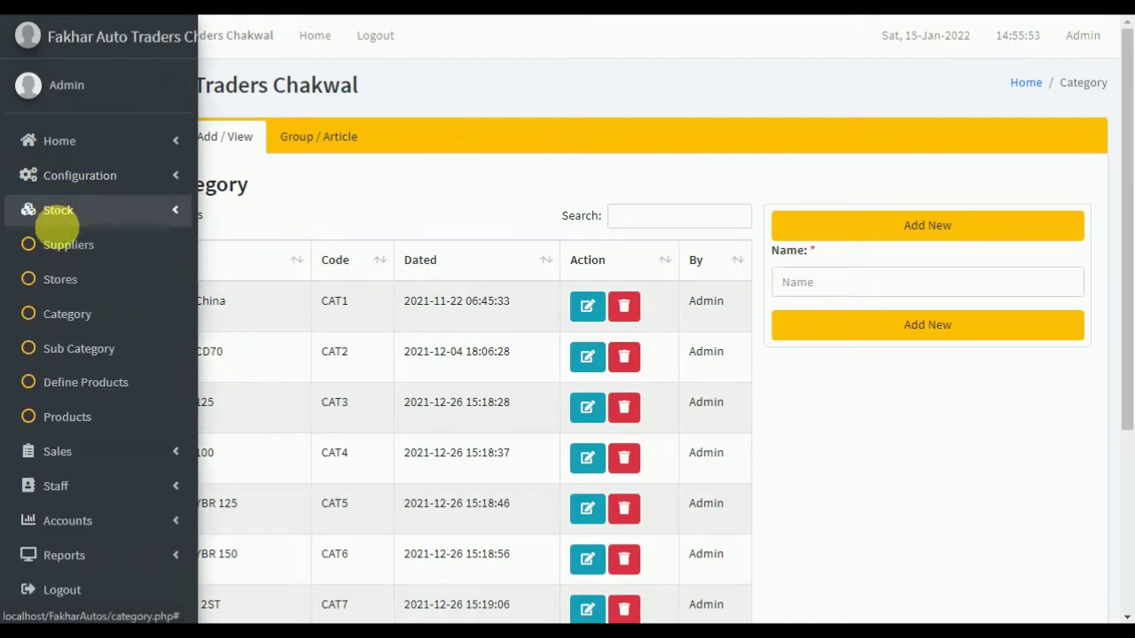
pyautogui.click(89, 349)
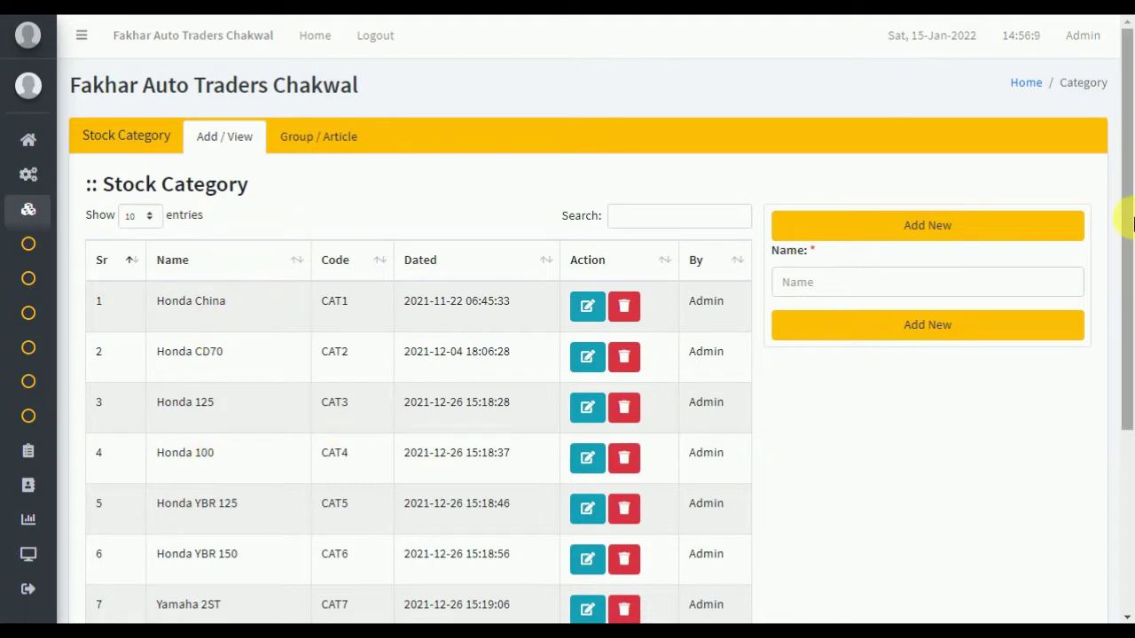
# Search the stock categories for 150, and clear the search again.
pyautogui.moveTo(1126, 265)
pyautogui.mouseDown()
pyautogui.moveTo(1130, 431)
pyautogui.moveTo(1129, 273)
pyautogui.mouseUp()
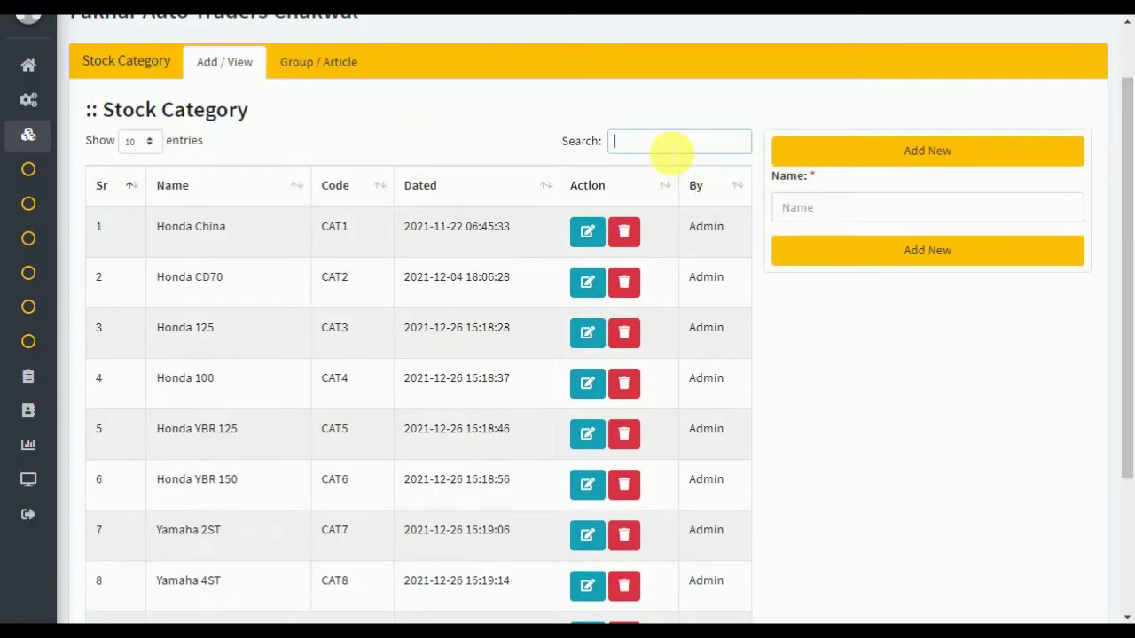
pyautogui.click(671, 151)
pyautogui.write('150')
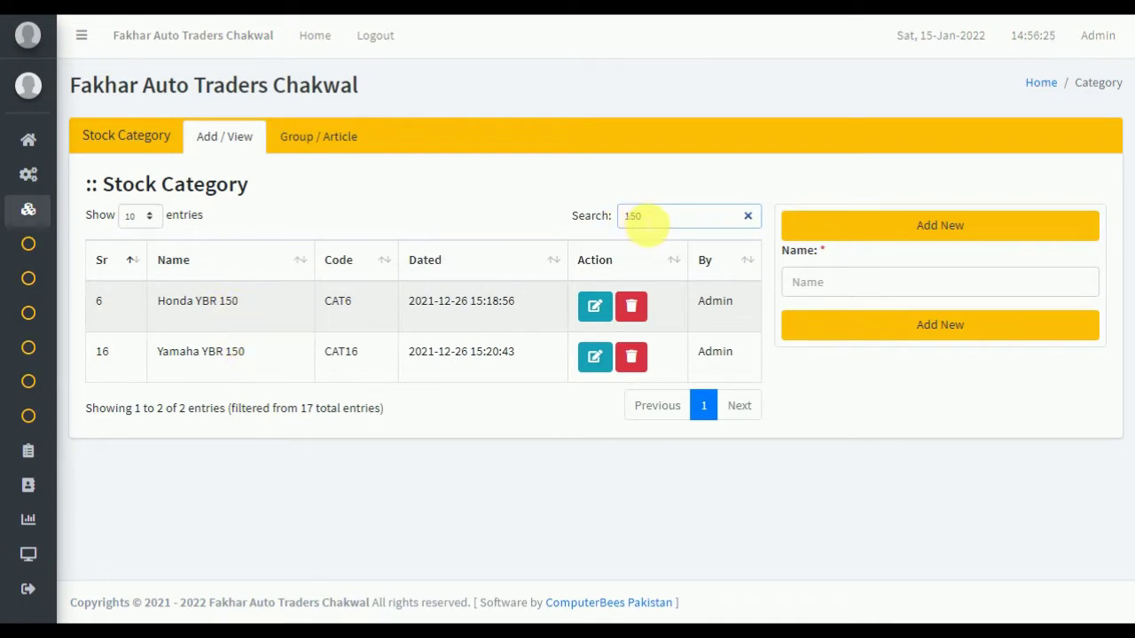
pyautogui.click(748, 217)
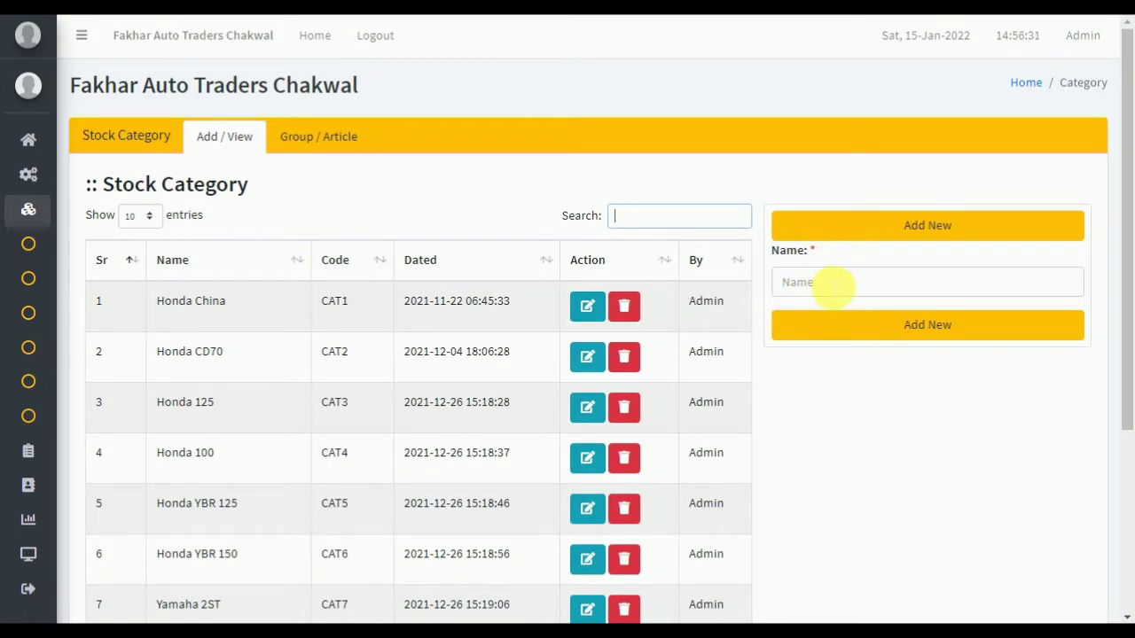
# Try to add a new stock category named Demo cat.
pyautogui.click(834, 282)
pyautogui.write('d')
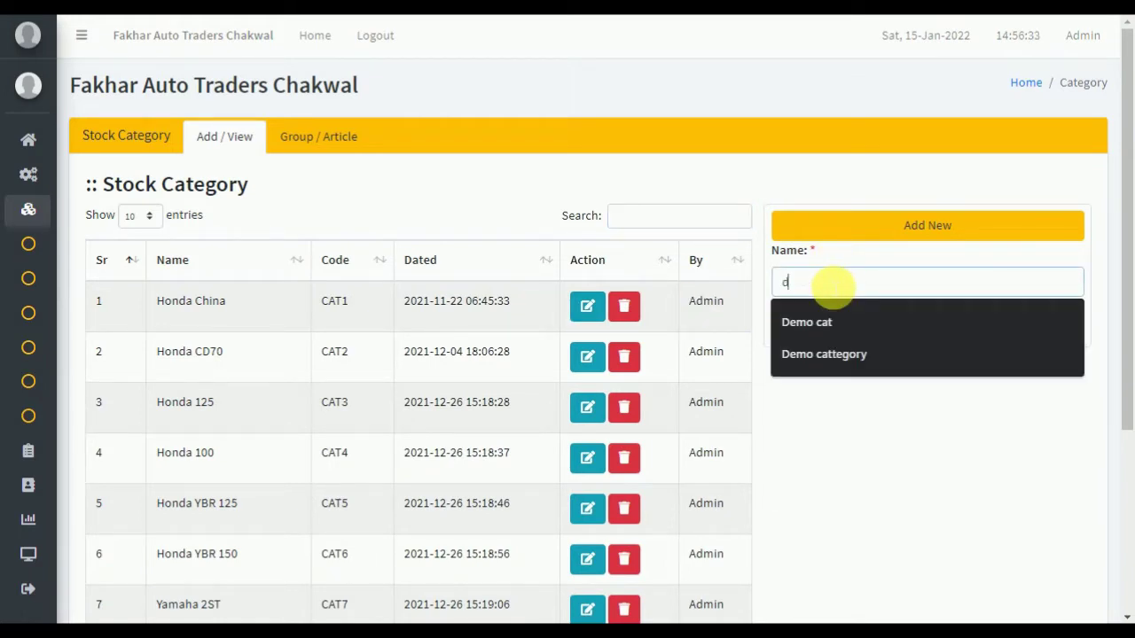
pyautogui.write('emo cat')
pyautogui.click(815, 328)
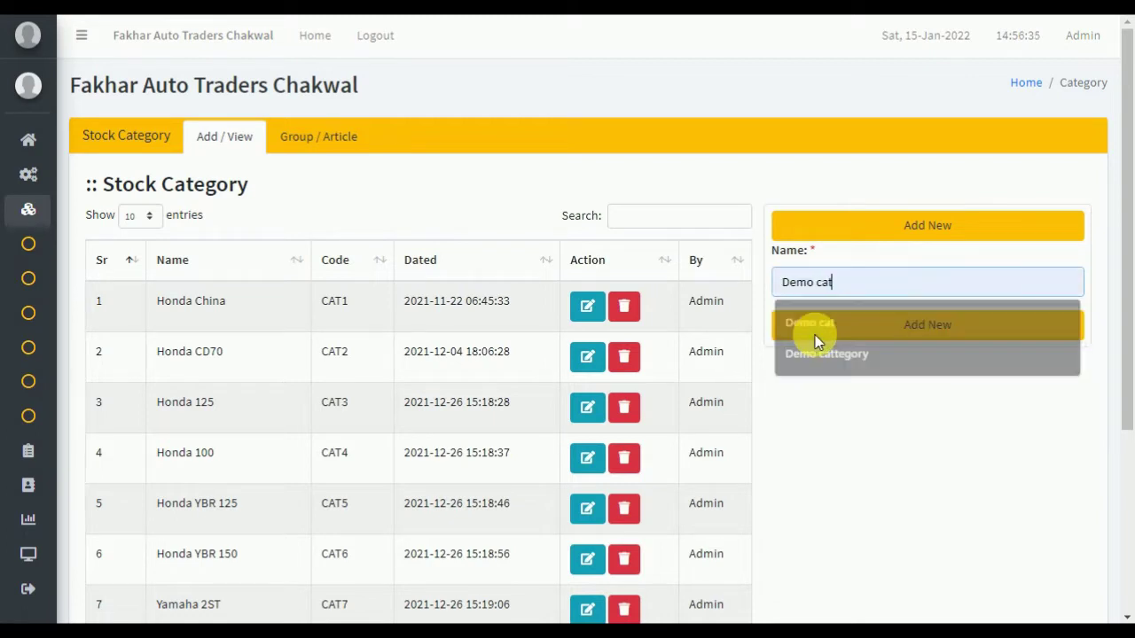
pyautogui.click(823, 319)
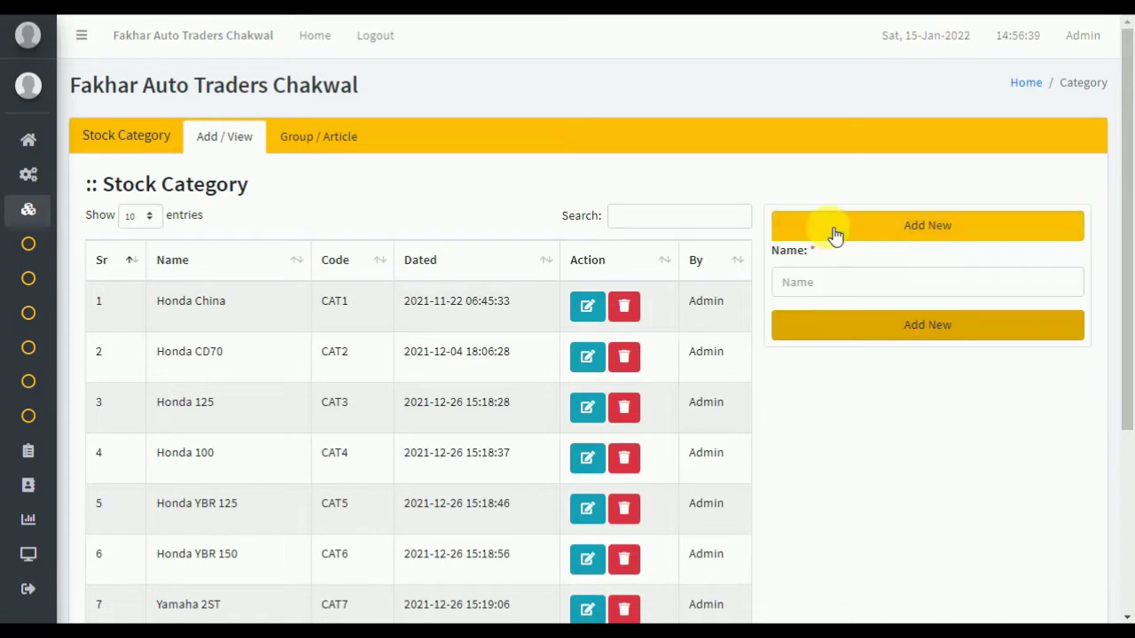
# Check the second page of the stock category list for the Demo cat entry.
pyautogui.scroll(-1, 1130, 186)
pyautogui.moveTo(1130, 186); pyautogui.dragTo(1123, 380)
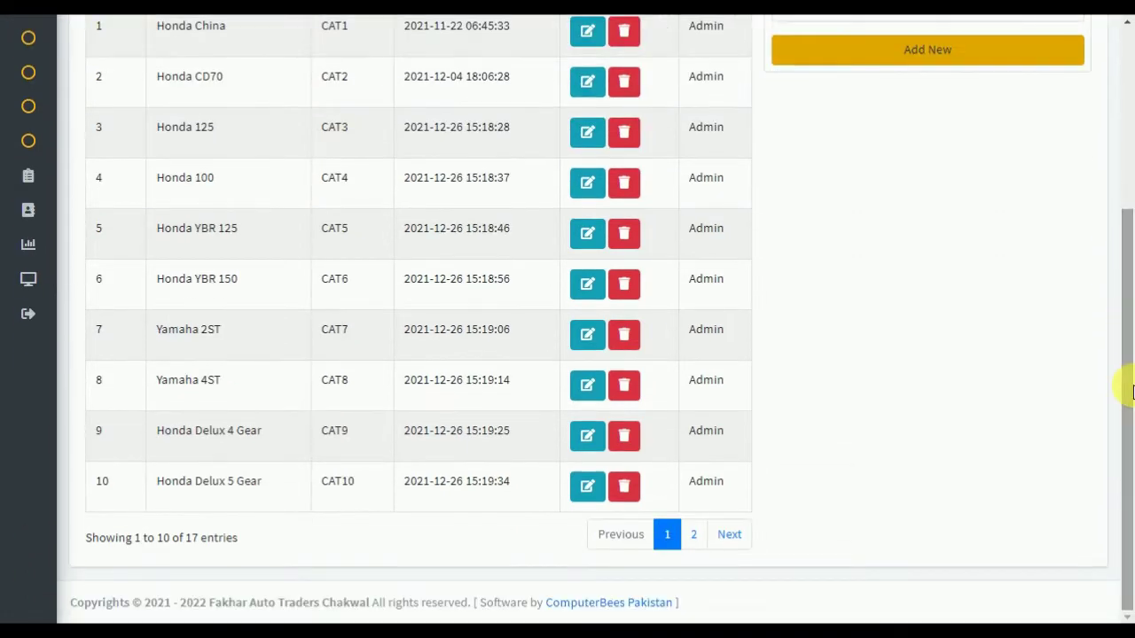
pyautogui.click(696, 534)
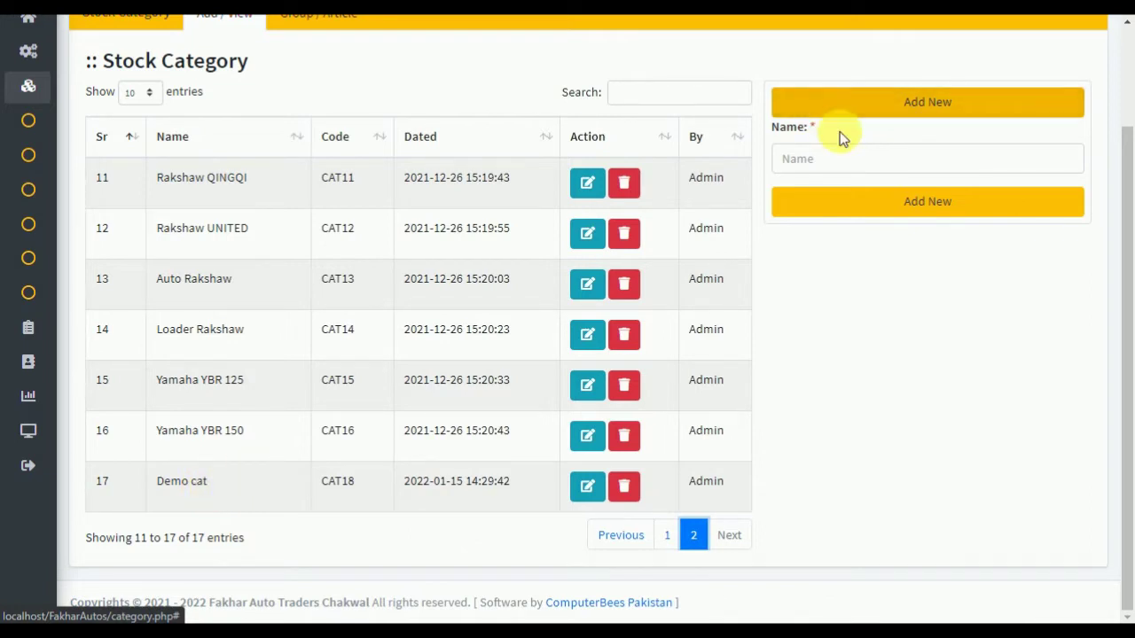
# Add a new stock category named Demo category.
pyautogui.click(824, 162)
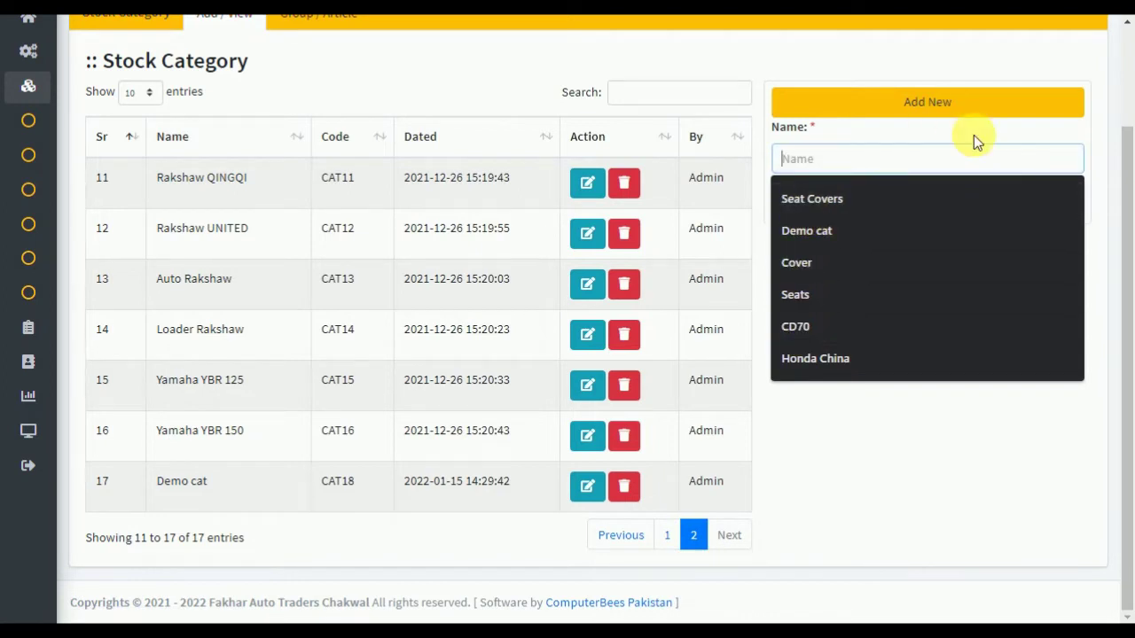
pyautogui.write('demo')
pyautogui.click(861, 231)
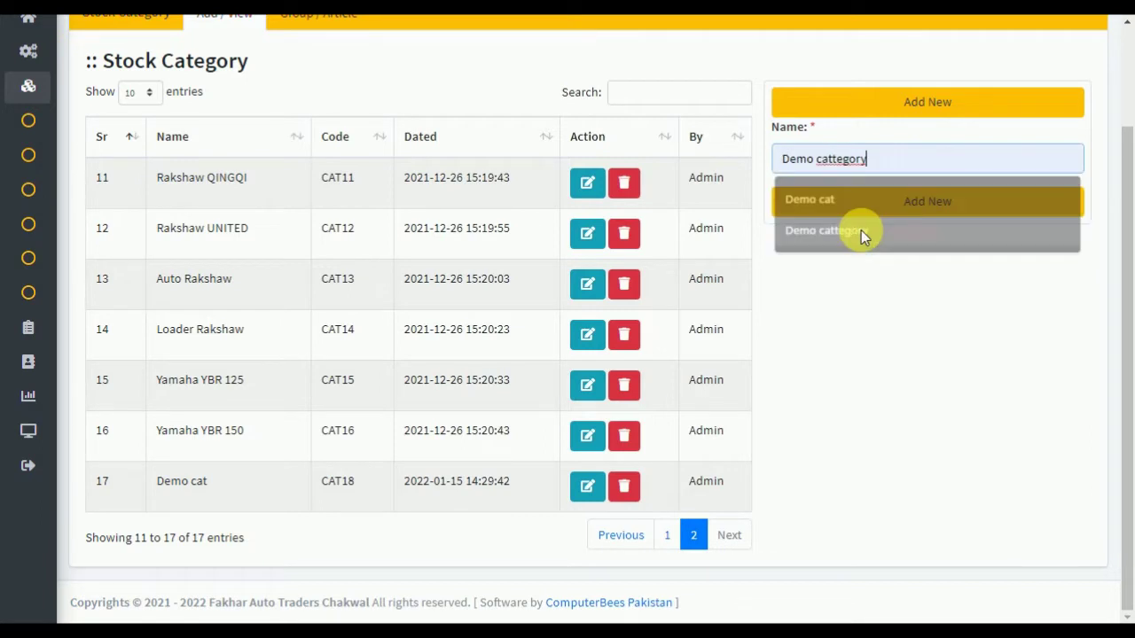
pyautogui.press('BackSpace')
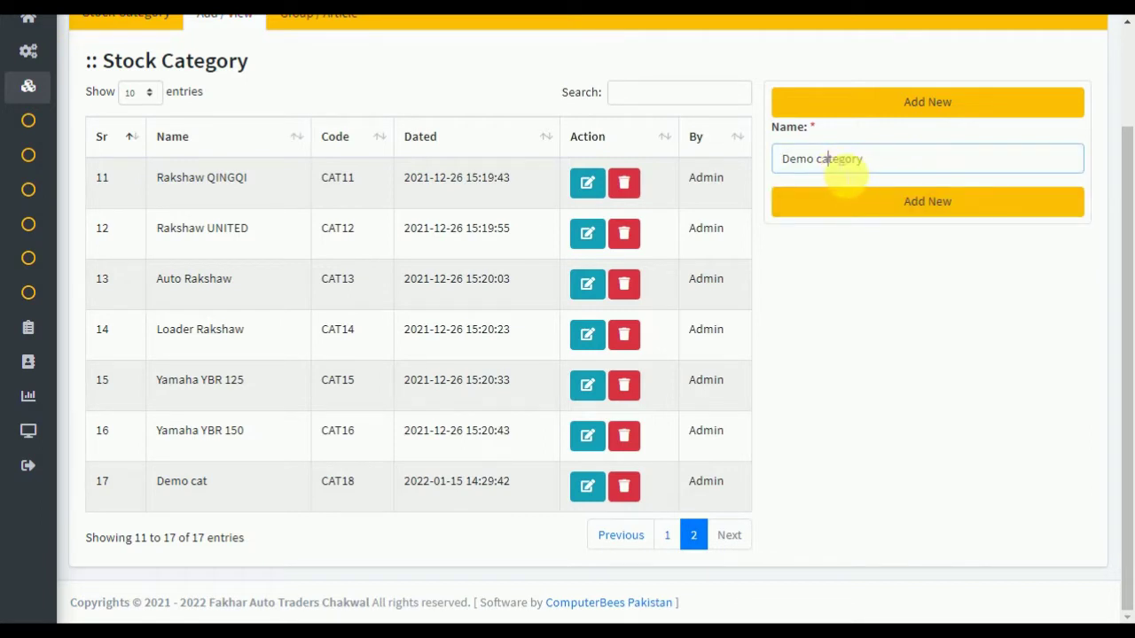
pyautogui.click(833, 202)
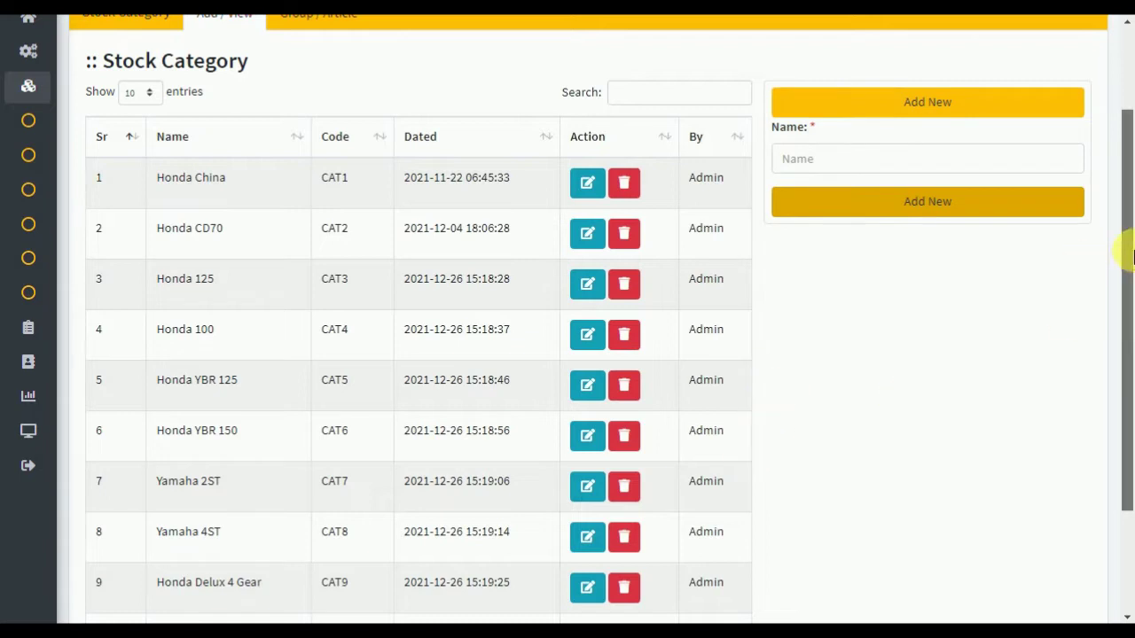
# Examine the codes of the Demo cat and Demo category entries on the second page of the list.
pyautogui.moveTo(1124, 253); pyautogui.dragTo(1122, 446)
pyautogui.click(693, 534)
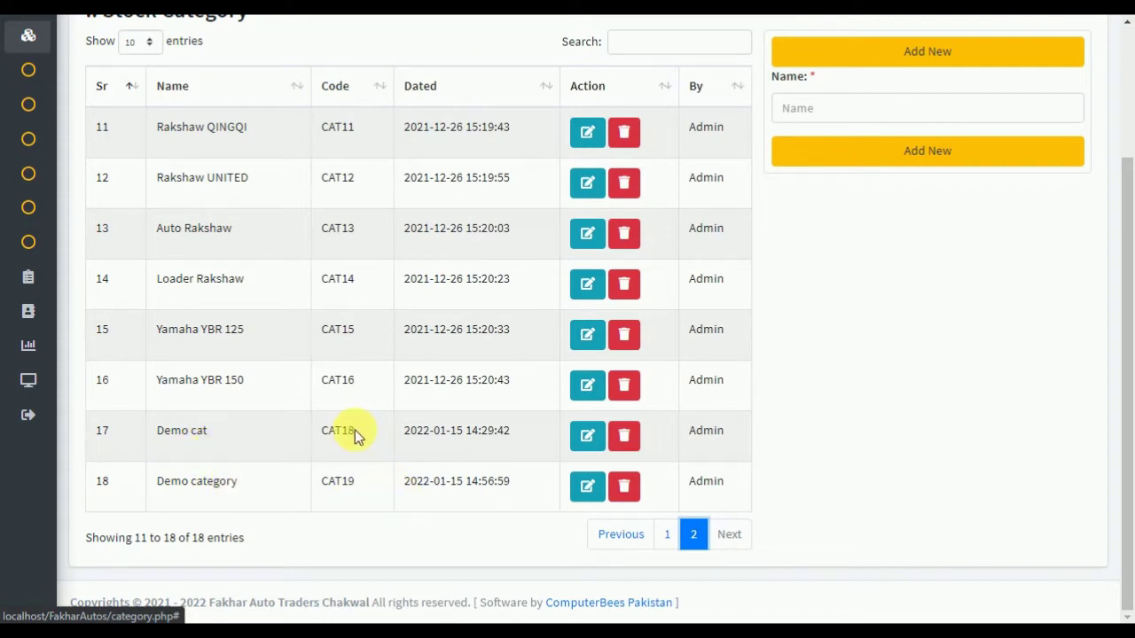
pyautogui.moveTo(356, 431); pyautogui.dragTo(330, 434)
pyautogui.moveTo(355, 482); pyautogui.dragTo(337, 482)
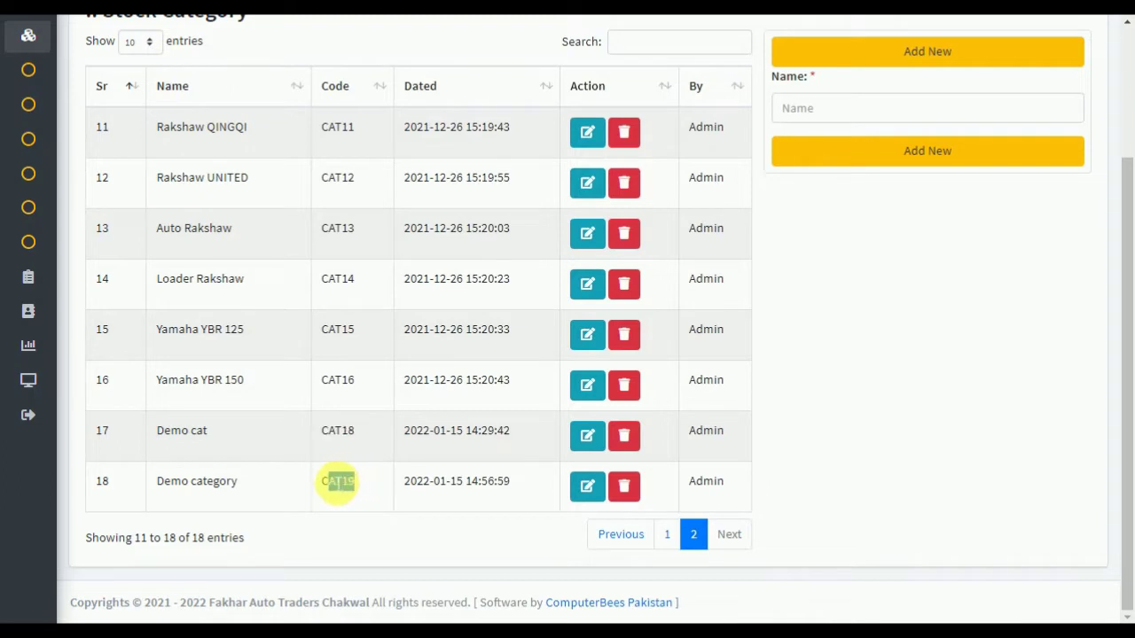
pyautogui.click(354, 481)
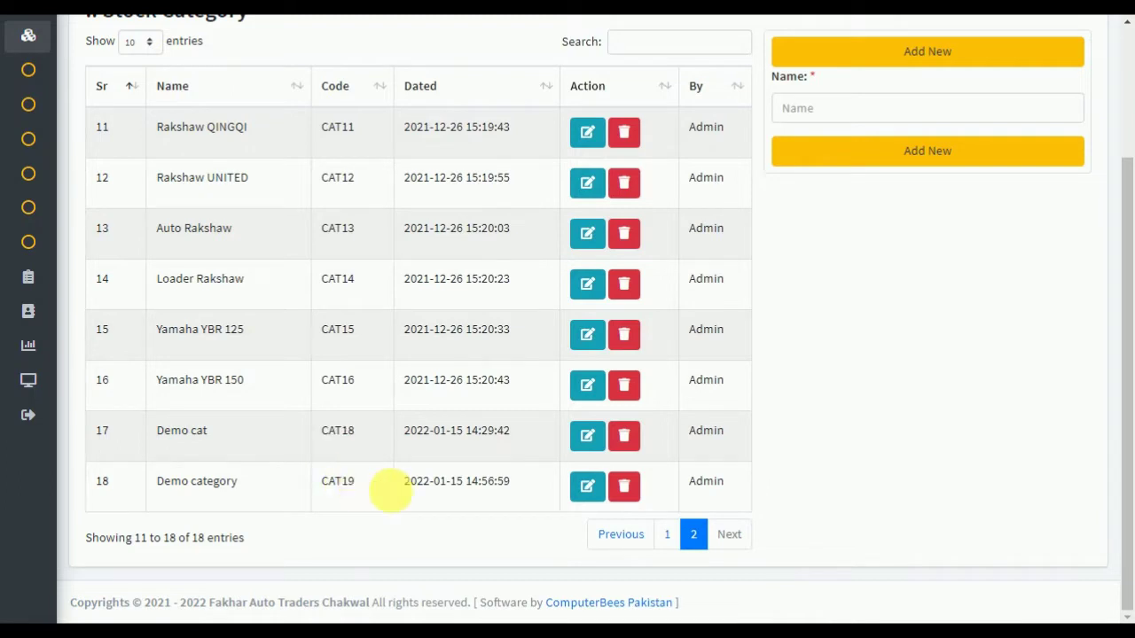
# Delete the Demo cat category and check the second page of the category list.
pyautogui.click(633, 440)
pyautogui.click(656, 104)
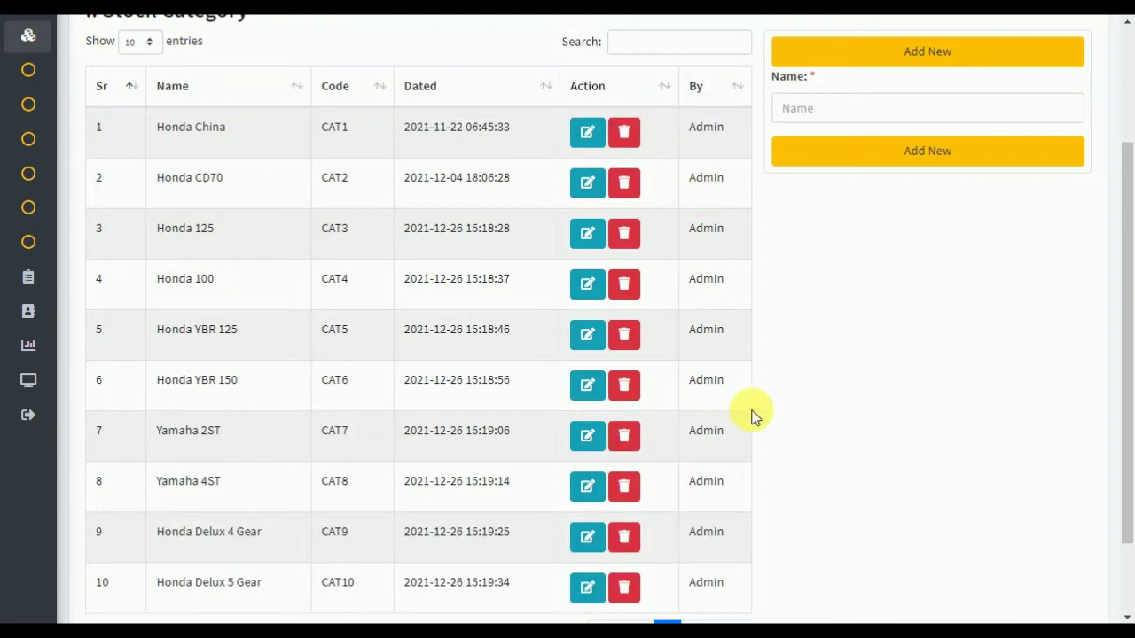
pyautogui.moveTo(1126, 317); pyautogui.dragTo(1127, 435)
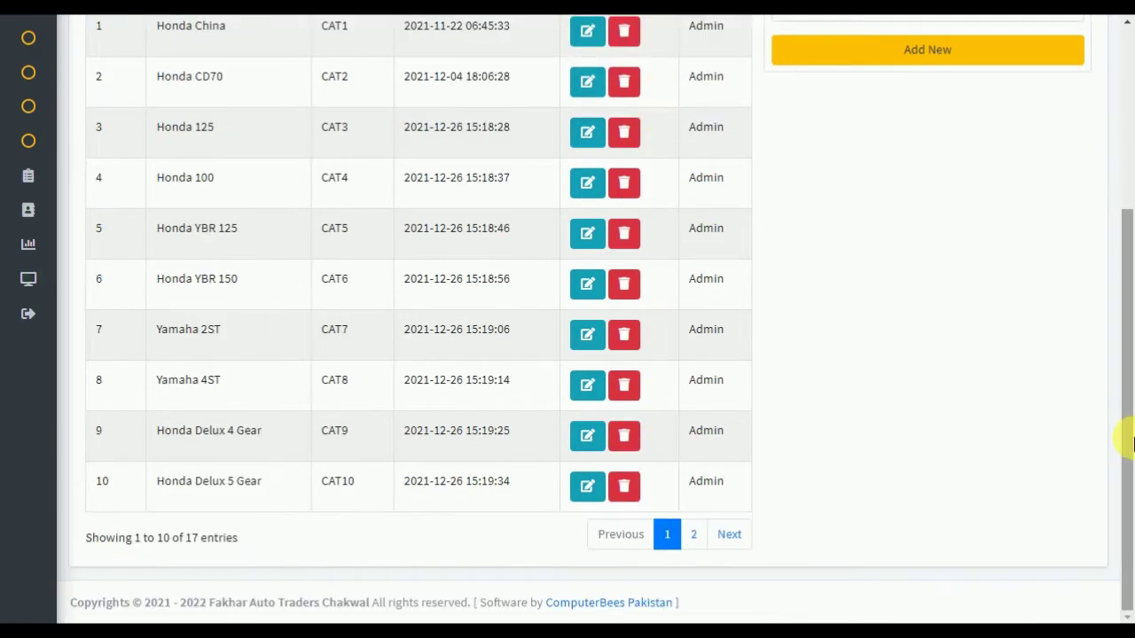
pyautogui.click(705, 534)
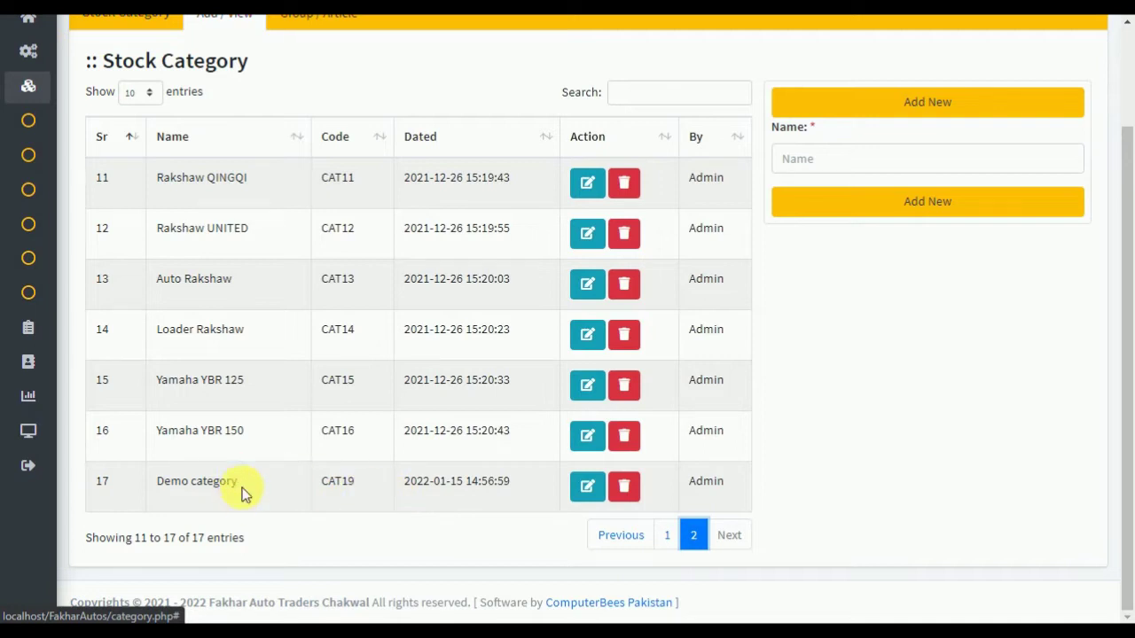
# Rename the Demo category record as Demo category1.
pyautogui.click(588, 496)
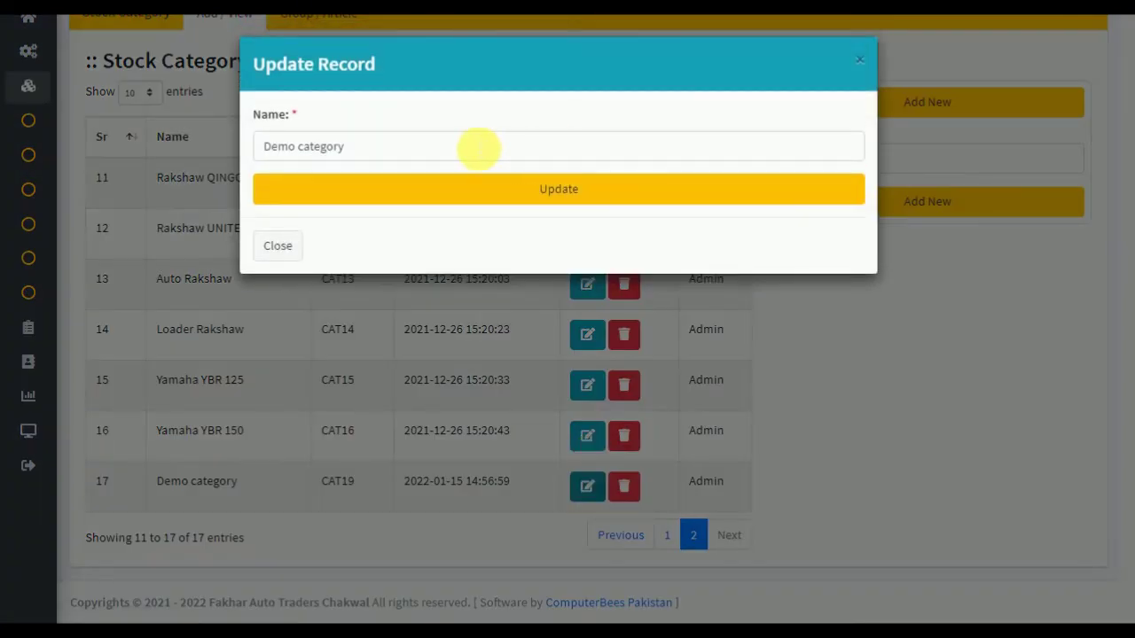
pyautogui.click(460, 153)
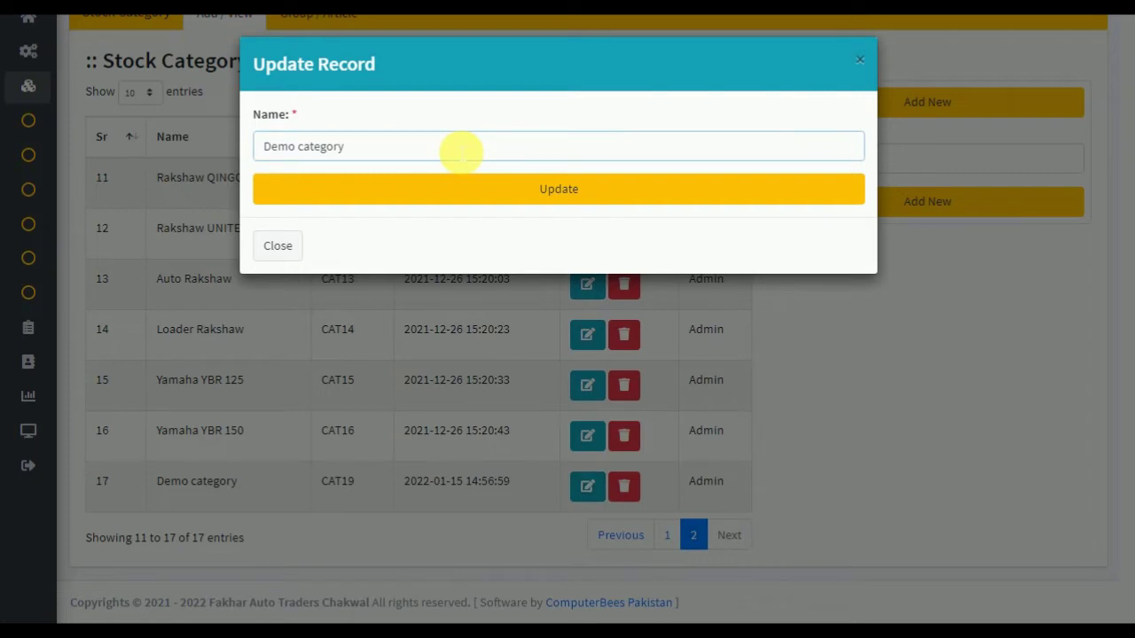
pyautogui.click(406, 197)
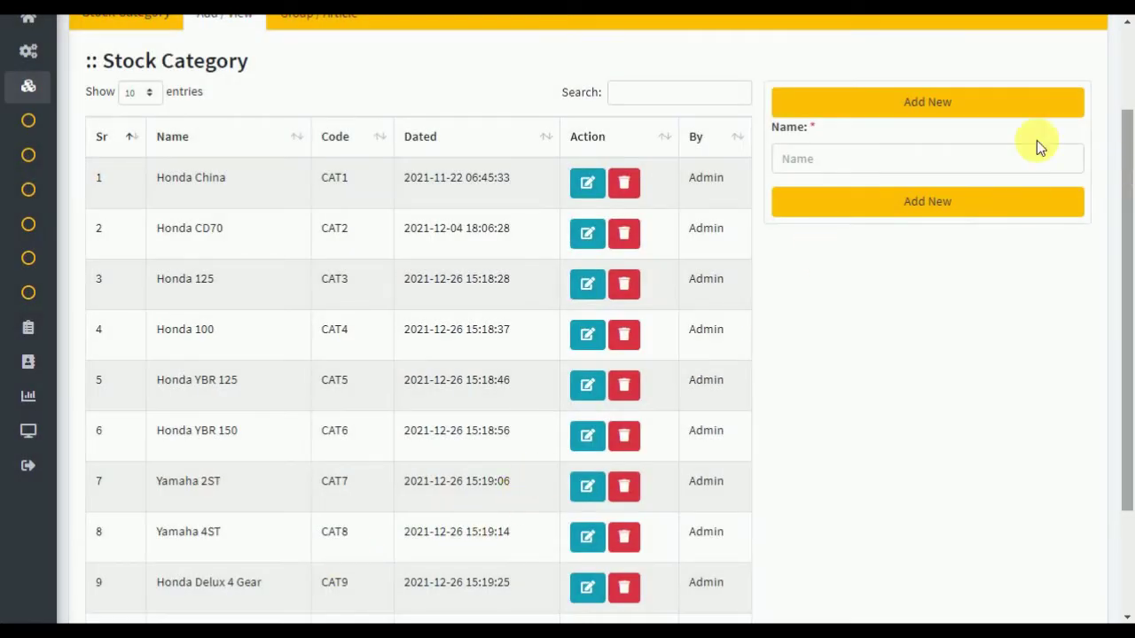
# Filter the stock categories by demo and rename the Demo category1 record as Demo category.
pyautogui.click(685, 93)
pyautogui.write('d')
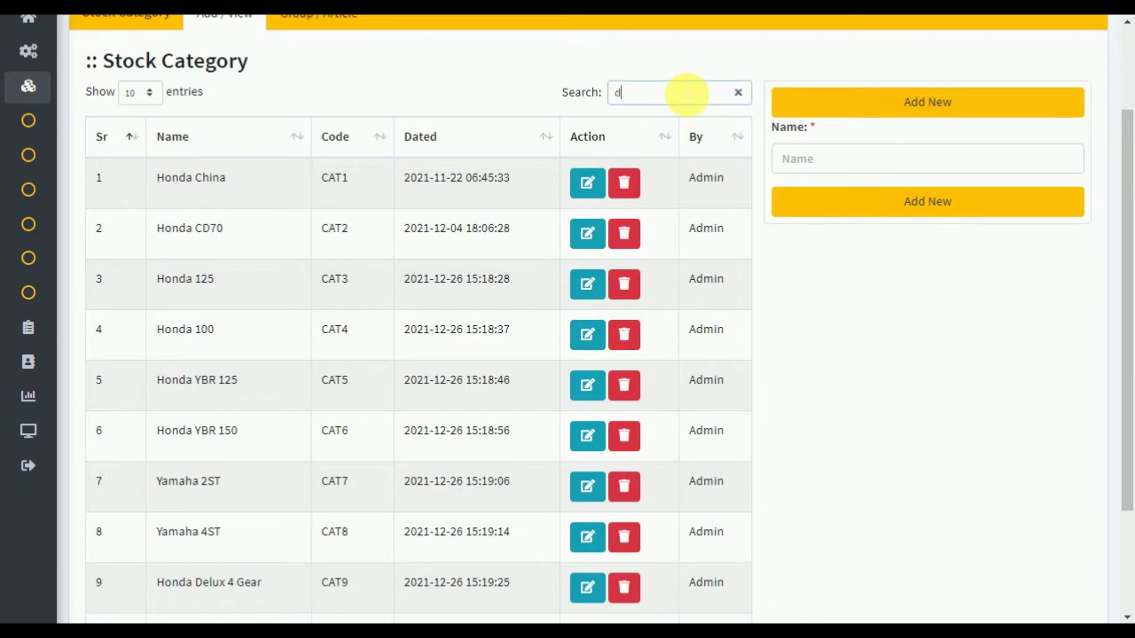
pyautogui.write('emo')
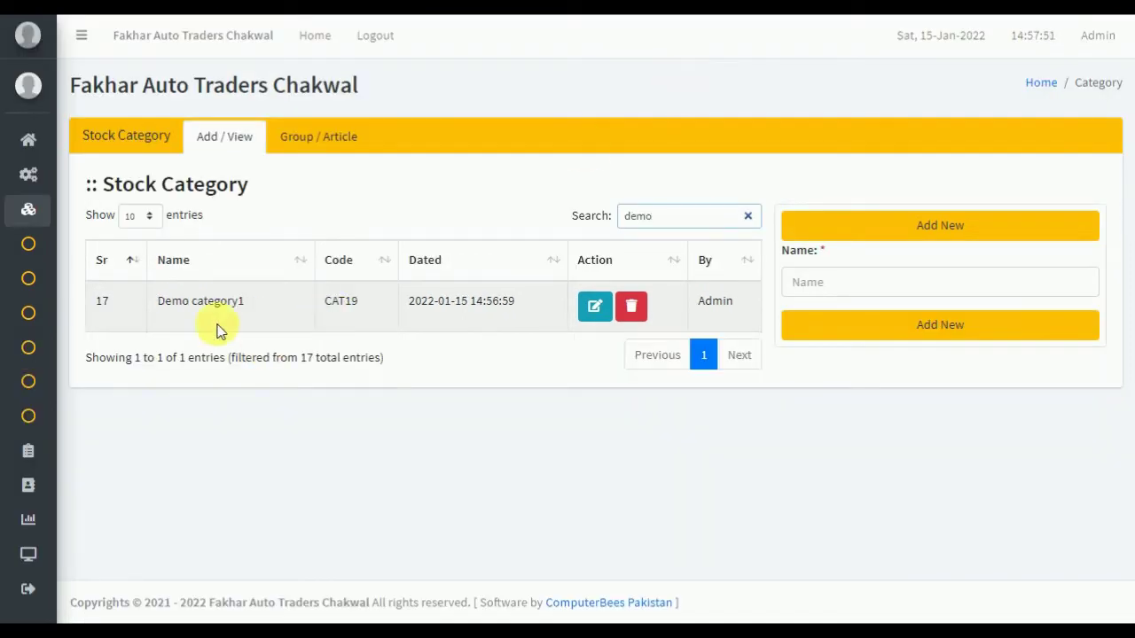
pyautogui.click(589, 309)
pyautogui.click(401, 152)
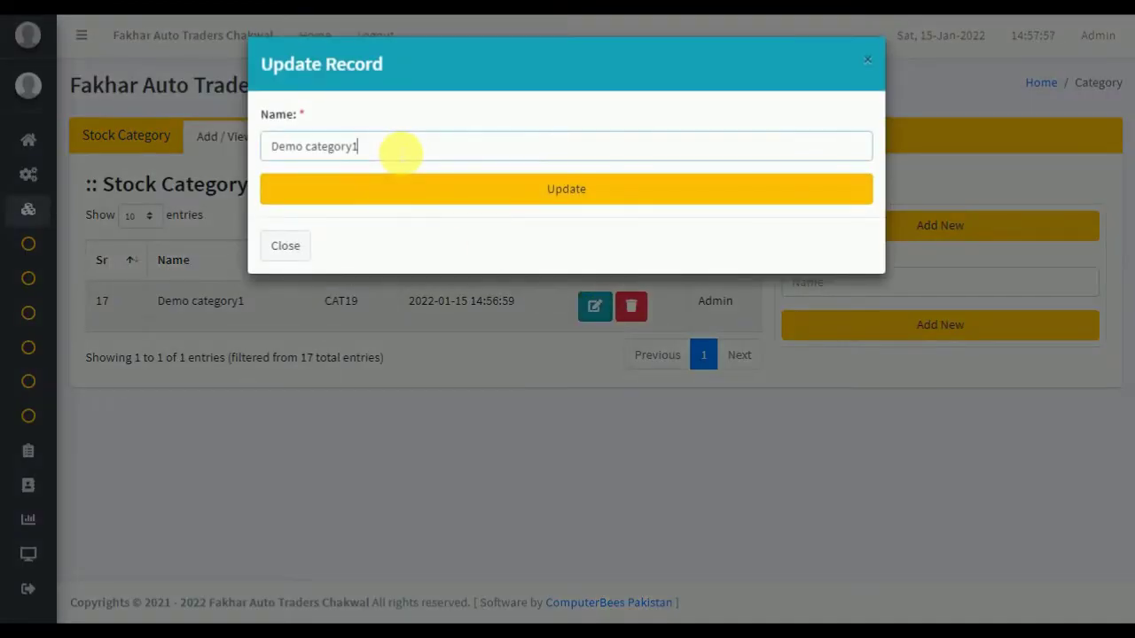
pyautogui.click(403, 195)
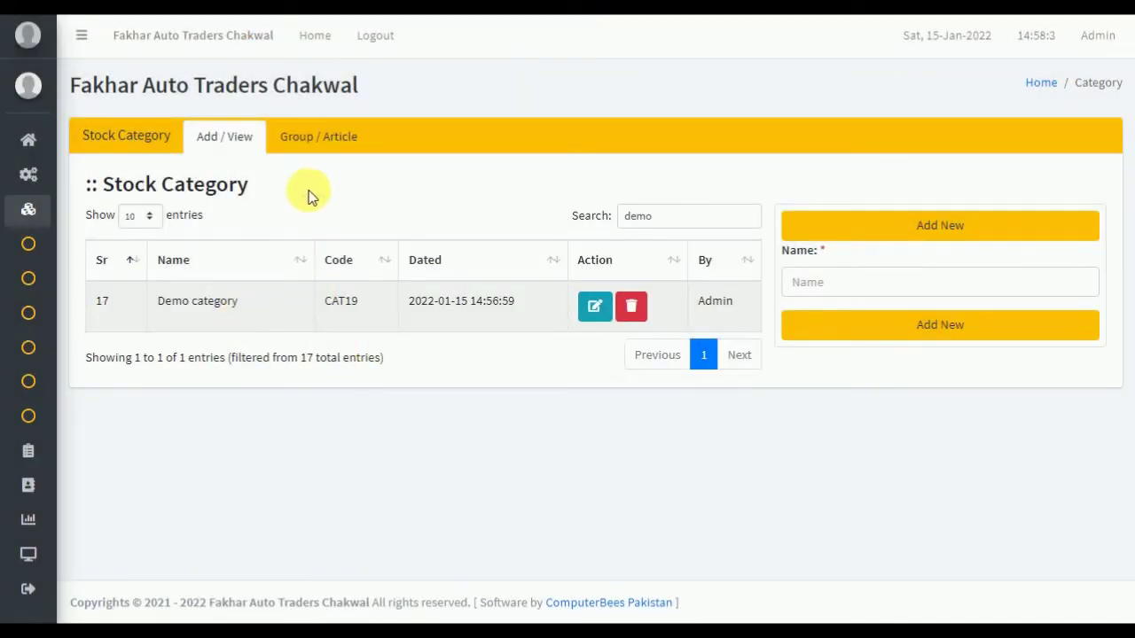
# Show the Group / Article list and examine the codes of its first entries.
pyautogui.click(299, 148)
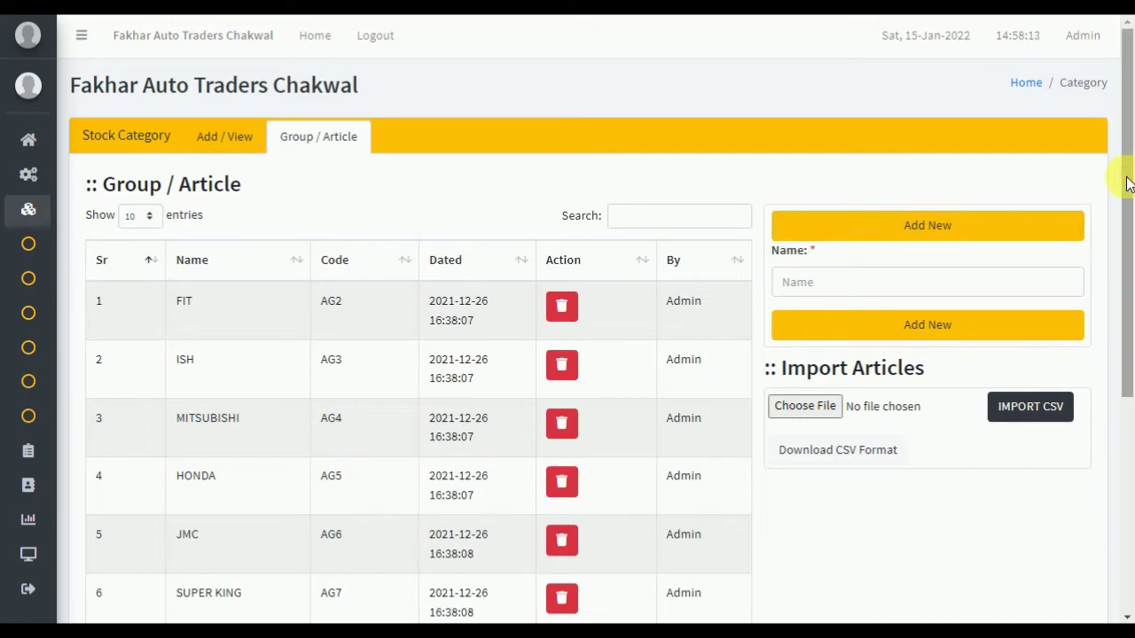
pyautogui.moveTo(1127, 184)
pyautogui.mouseDown()
pyautogui.moveTo(1127, 266)
pyautogui.moveTo(1122, 195)
pyautogui.mouseUp()
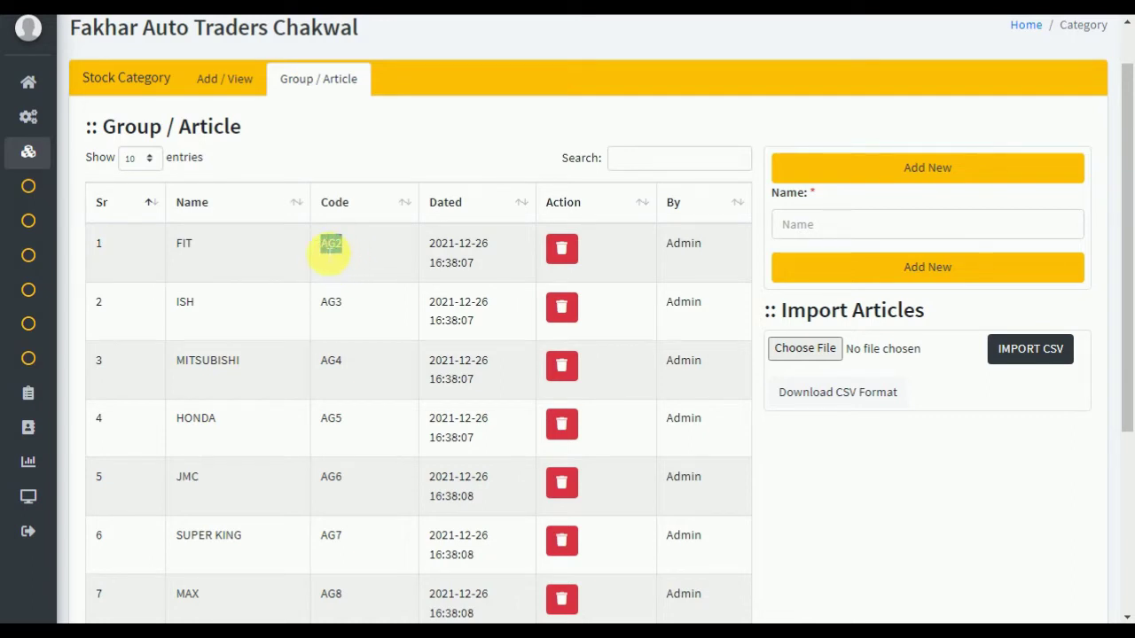
pyautogui.doubleClick(331, 302)
pyautogui.doubleClick(332, 360)
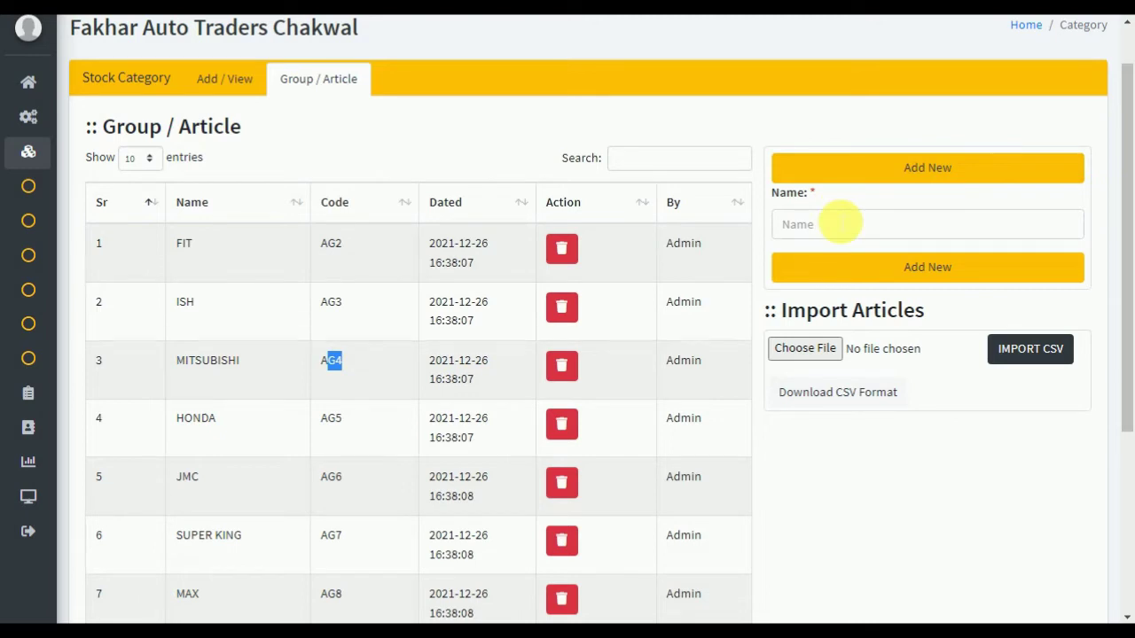
# Add a new group article named demo article and go to the end of the article list's first page.
pyautogui.click(839, 221)
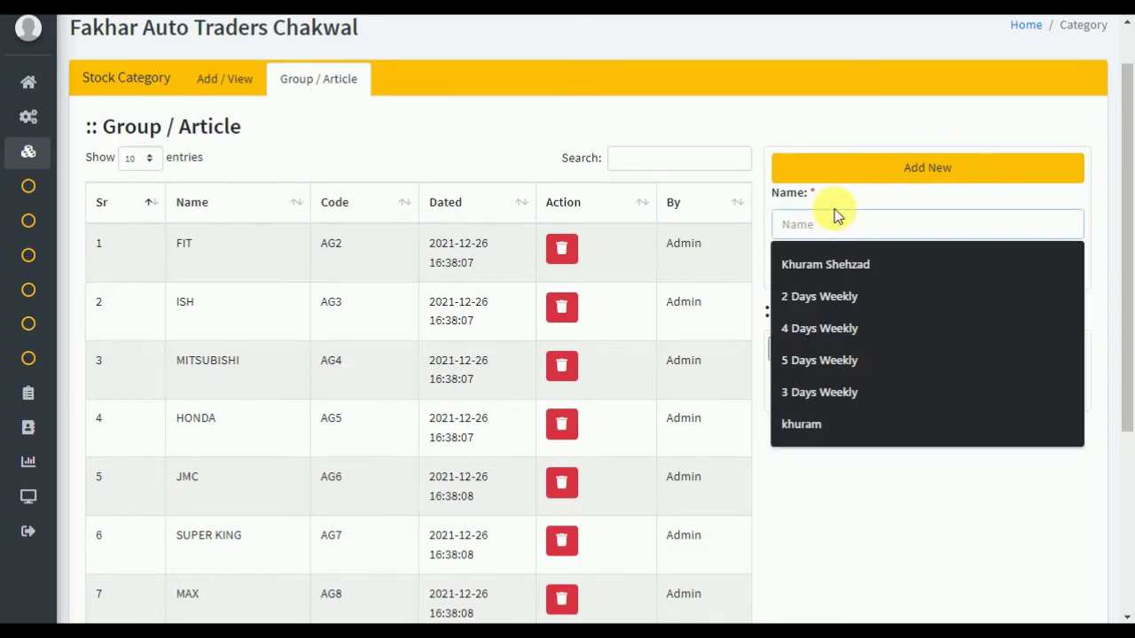
pyautogui.write('demo')
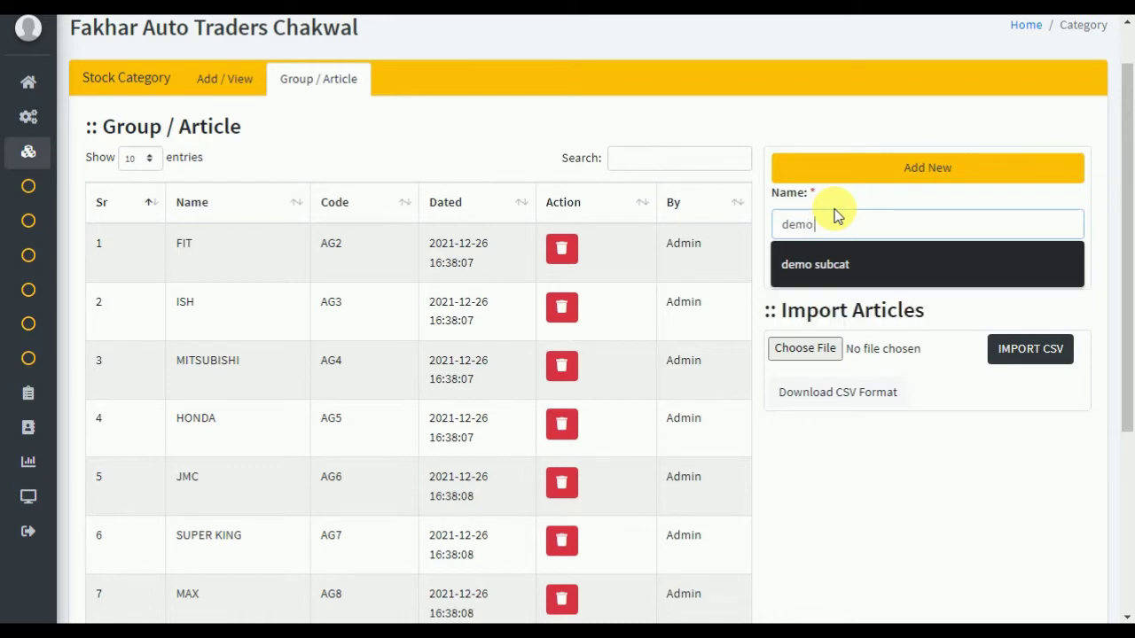
pyautogui.write(' artic')
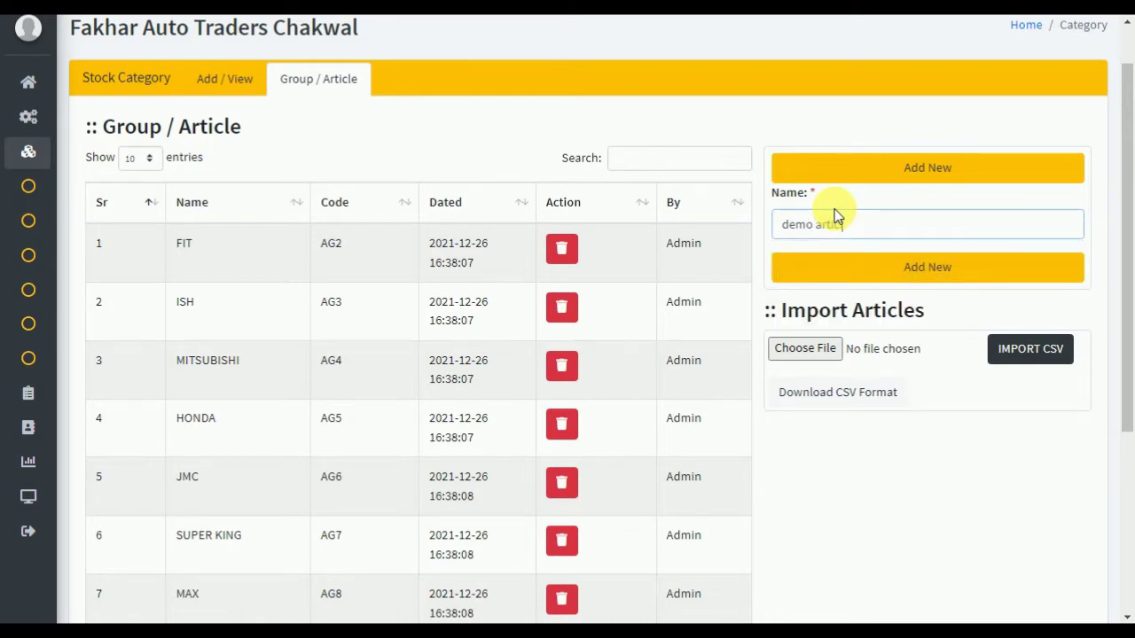
pyautogui.write('le')
pyautogui.click(844, 271)
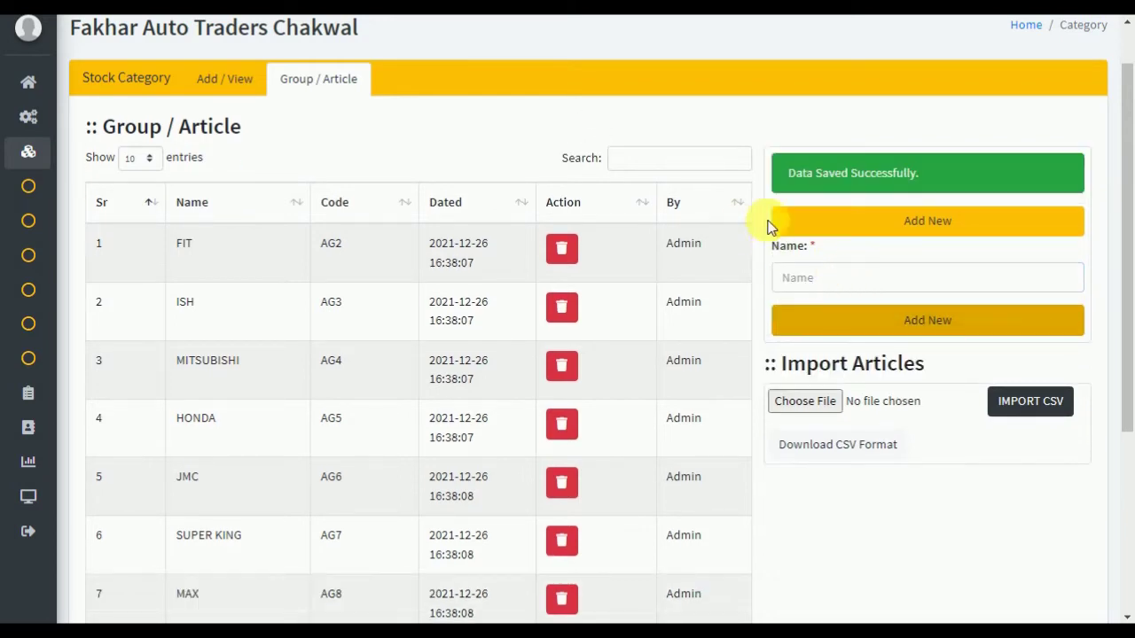
pyautogui.moveTo(1122, 215); pyautogui.dragTo(1122, 488)
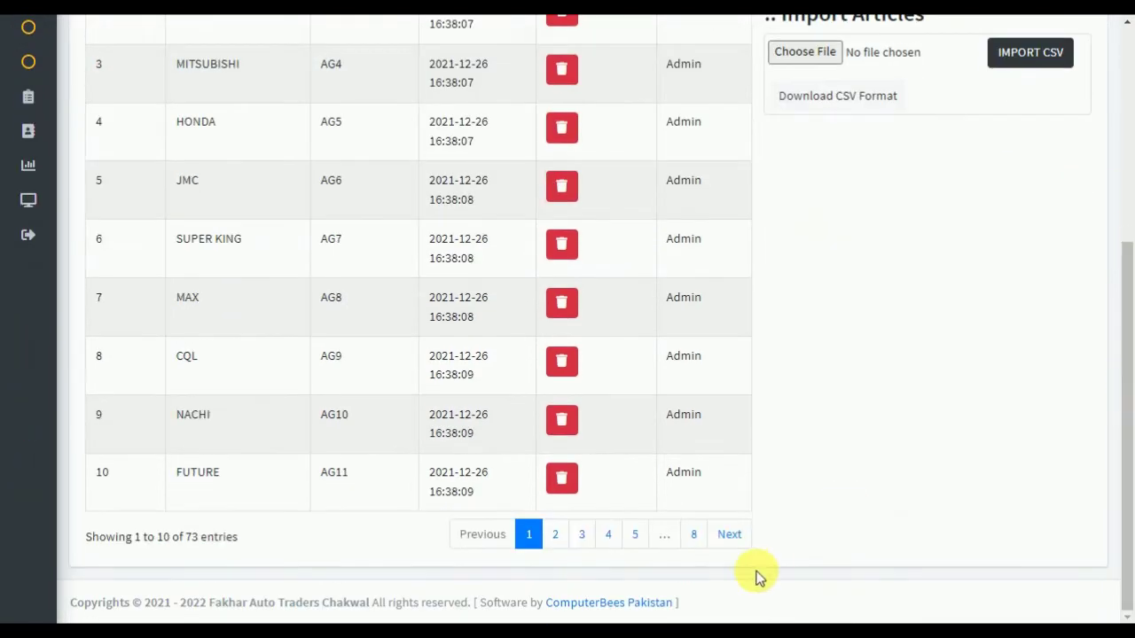
# Delete the demo article record from the last page of the group article list and confirm the deletion.
pyautogui.click(703, 535)
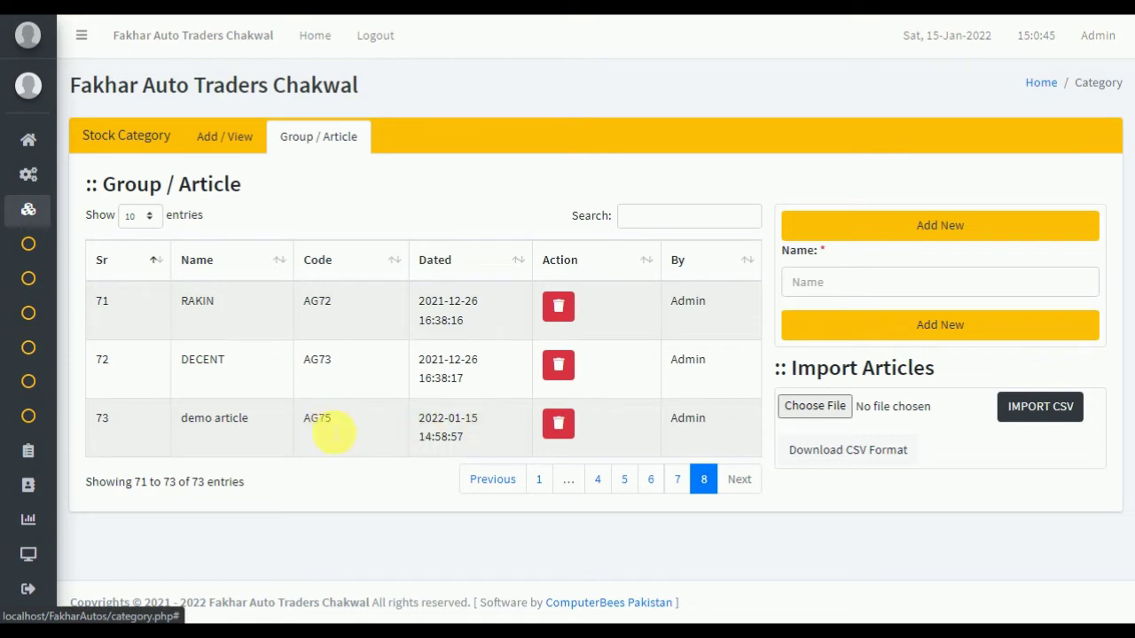
pyautogui.moveTo(215, 418); pyautogui.dragTo(241, 419)
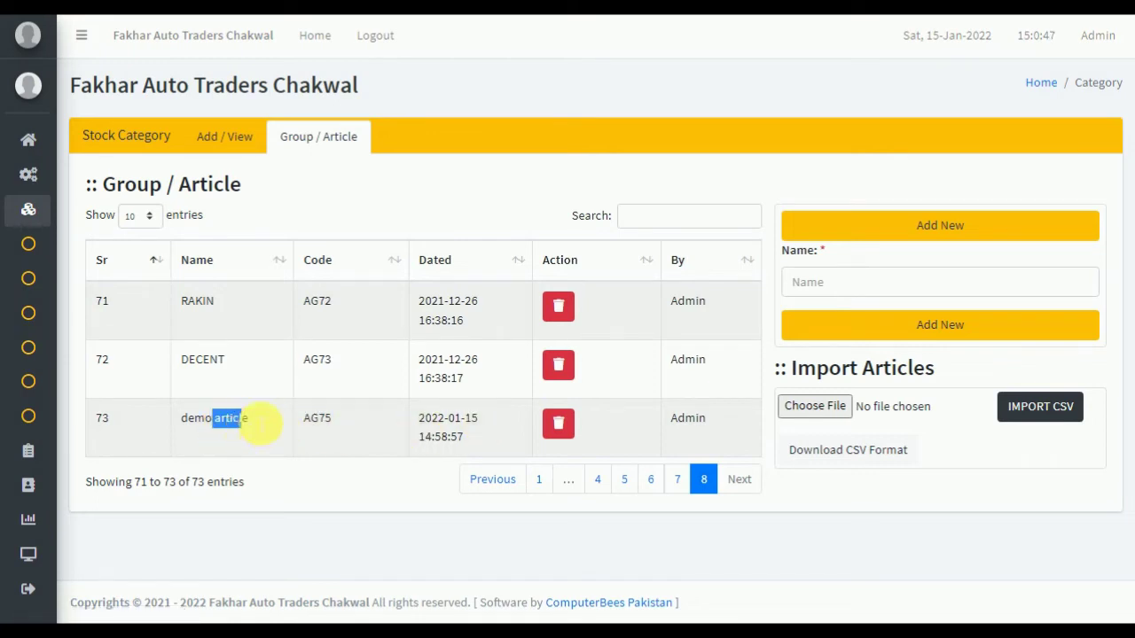
pyautogui.click(559, 434)
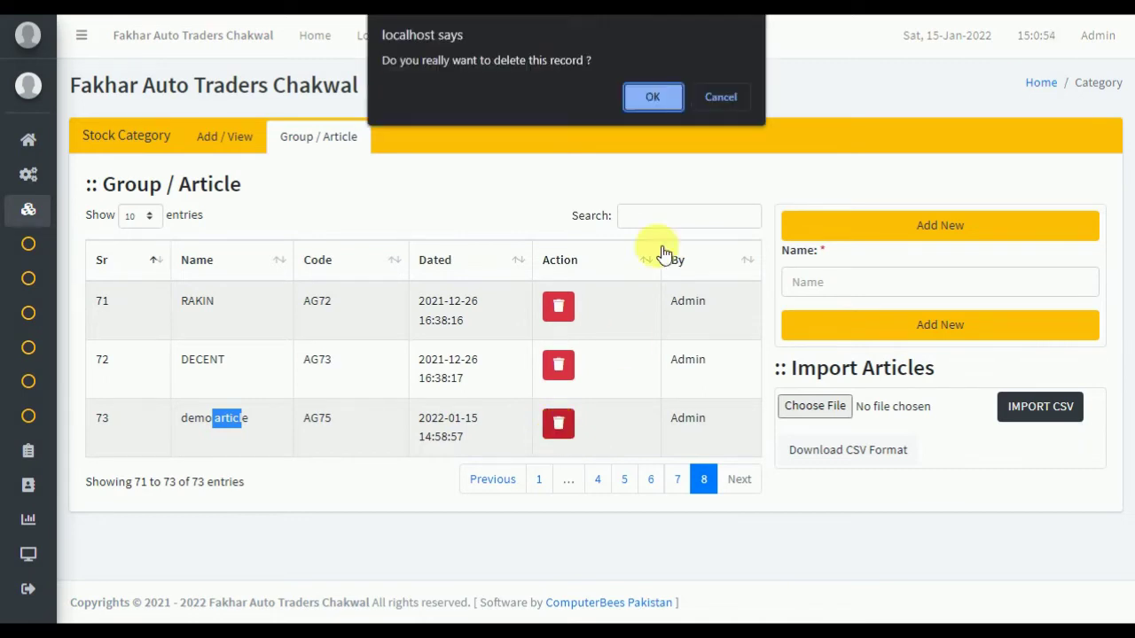
pyautogui.click(661, 104)
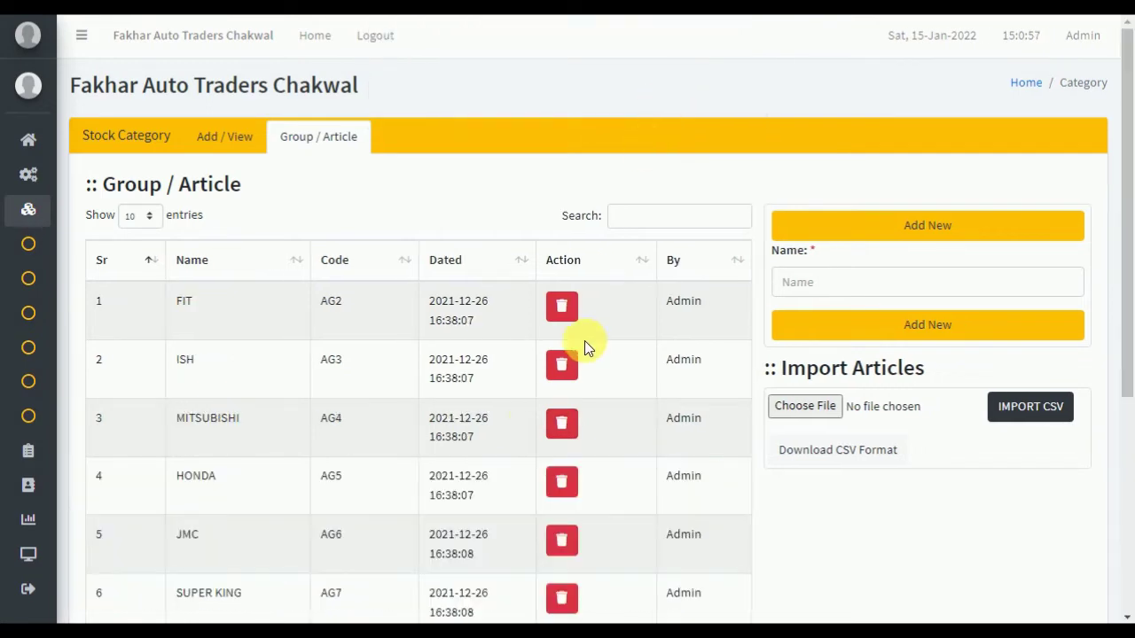
# Check the remaining records and the total entry count on the last page of the group article list.
pyautogui.moveTo(1127, 221); pyautogui.dragTo(1127, 420)
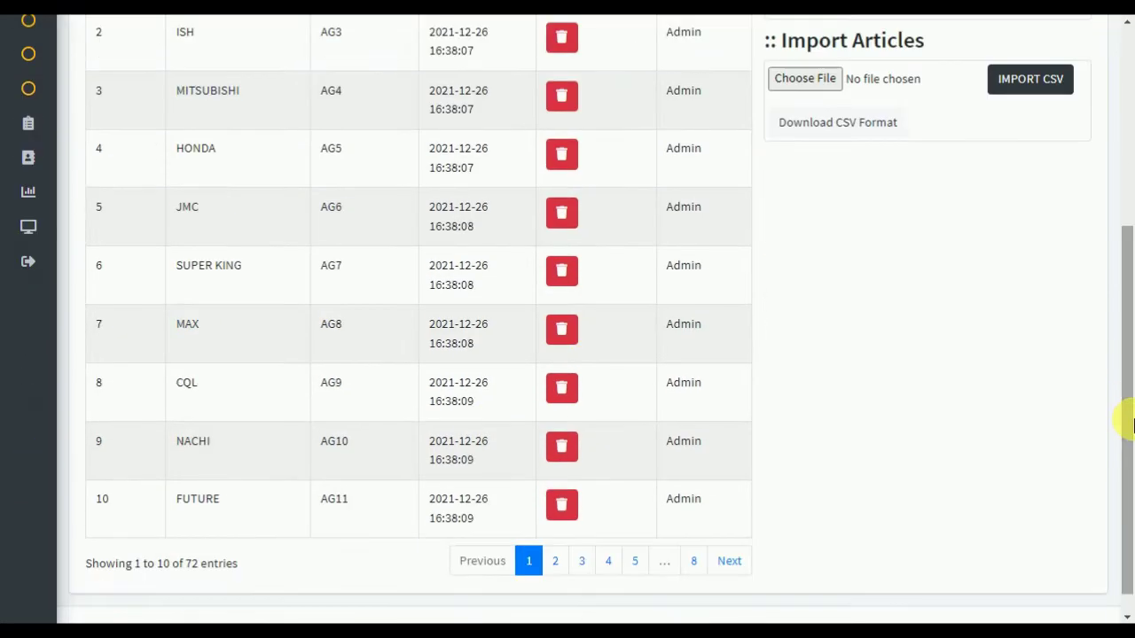
pyautogui.click(695, 561)
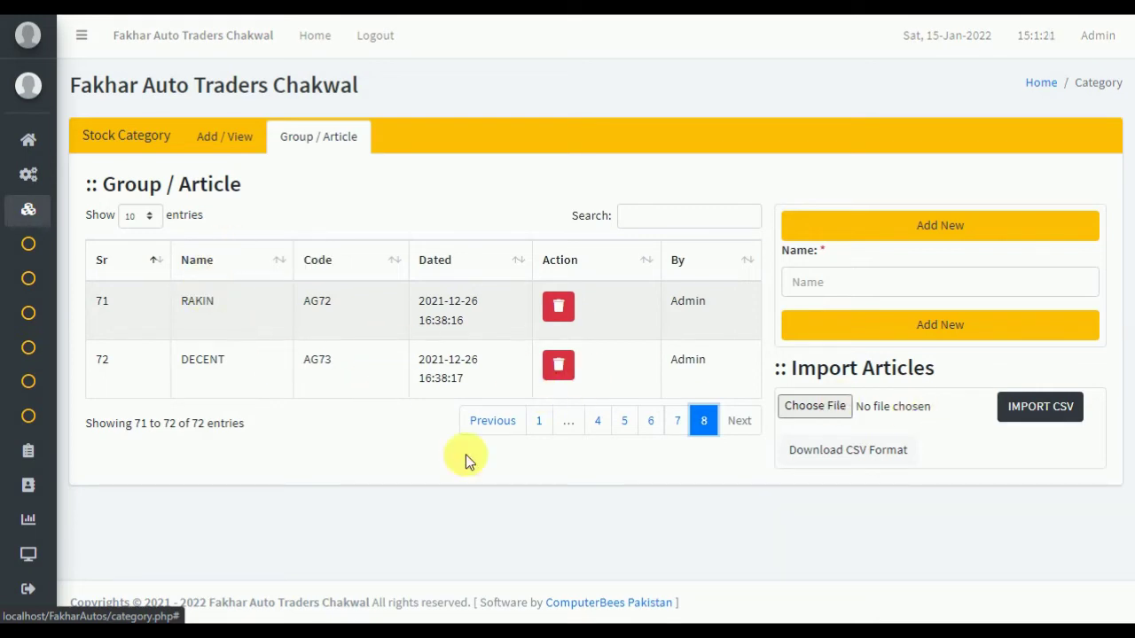
pyautogui.doubleClick(198, 424)
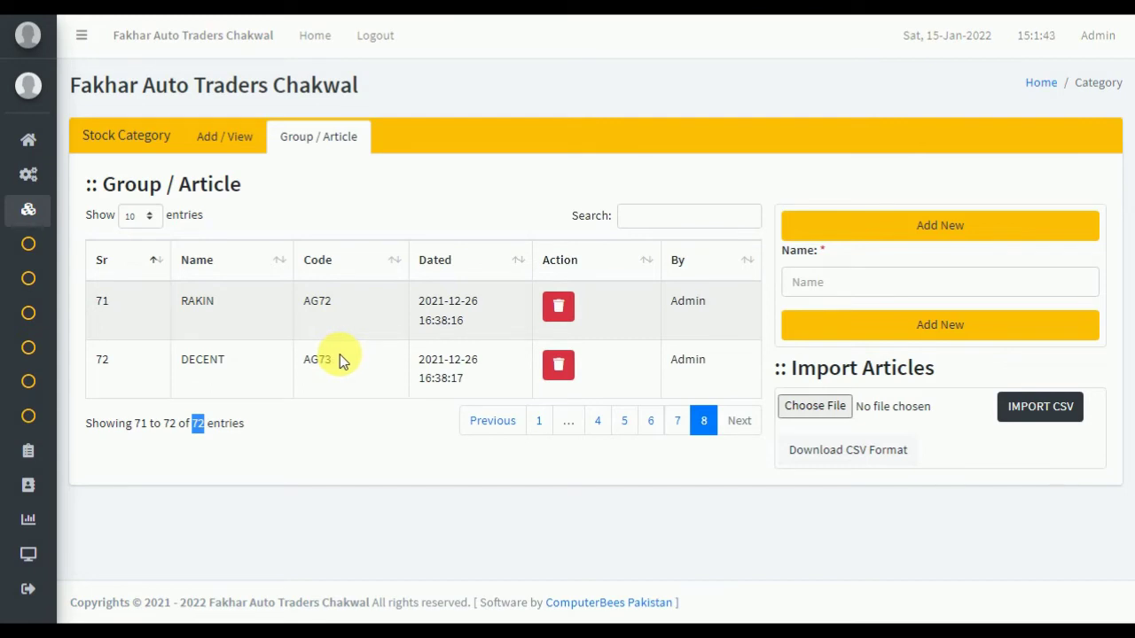
# Return to the stock category list and examine the Demo category record.
pyautogui.moveTo(80, 278)
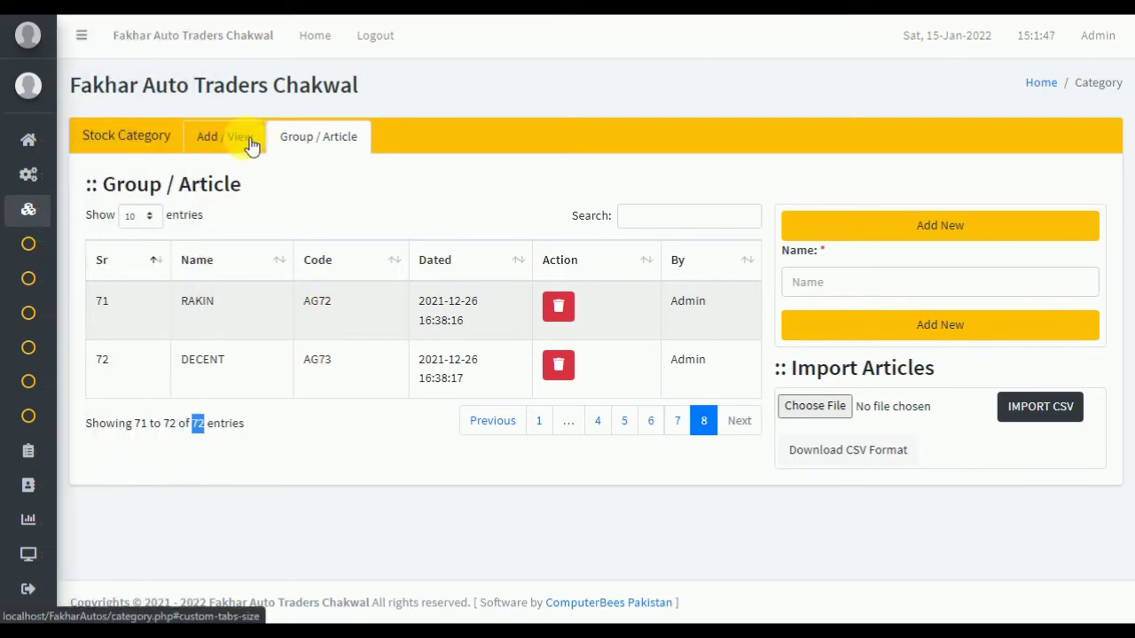
pyautogui.click(251, 145)
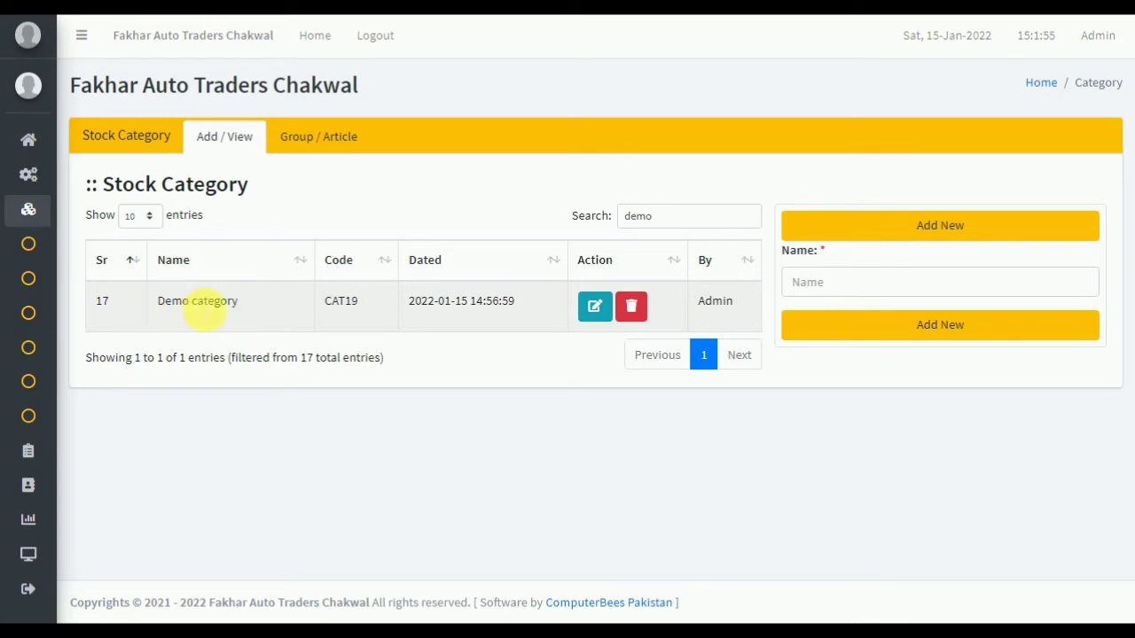
pyautogui.doubleClick(217, 303)
pyautogui.moveTo(180, 310); pyautogui.dragTo(96, 270)
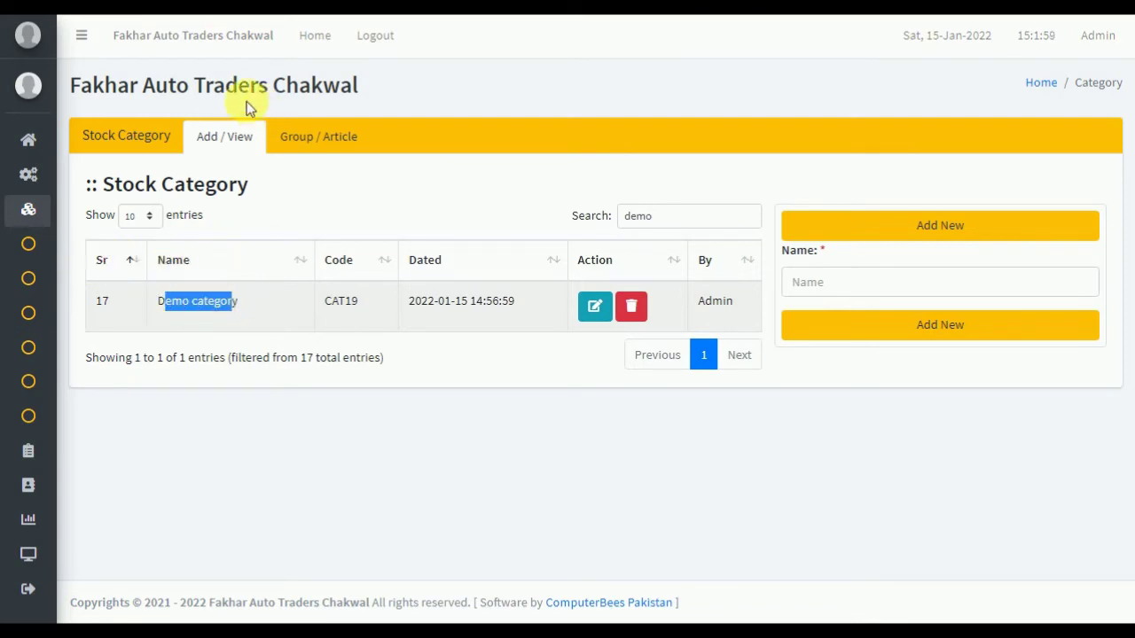
pyautogui.moveTo(162, 184); pyautogui.dragTo(253, 180)
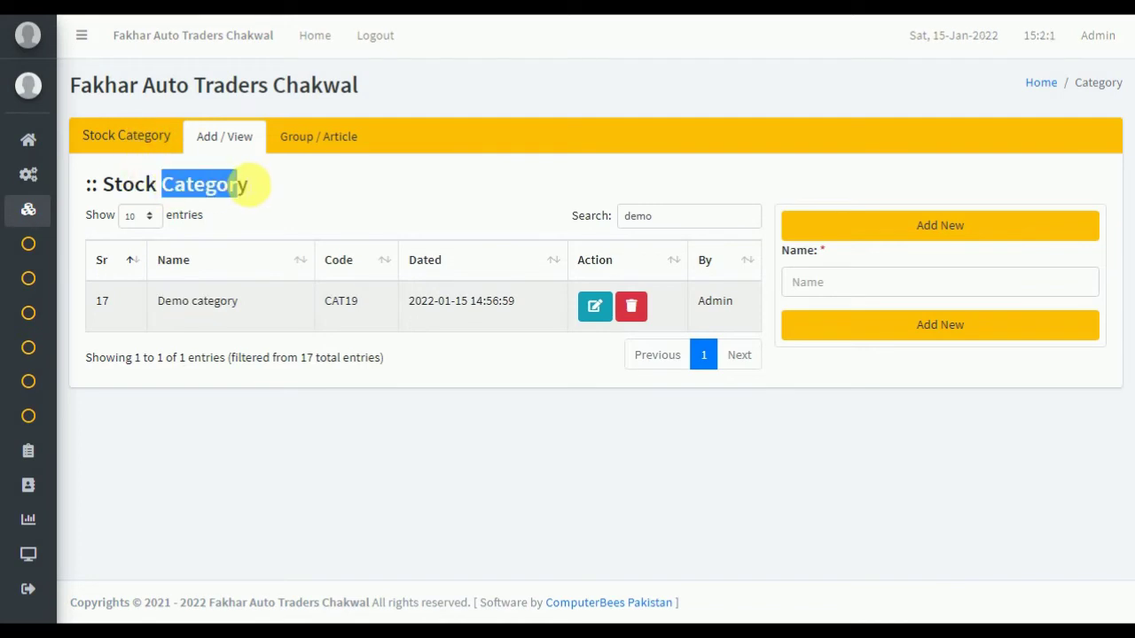
# Open the stock subcategory list, filter it by demo and delete the demo subcat record.
pyautogui.moveTo(44, 249)
pyautogui.click(79, 347)
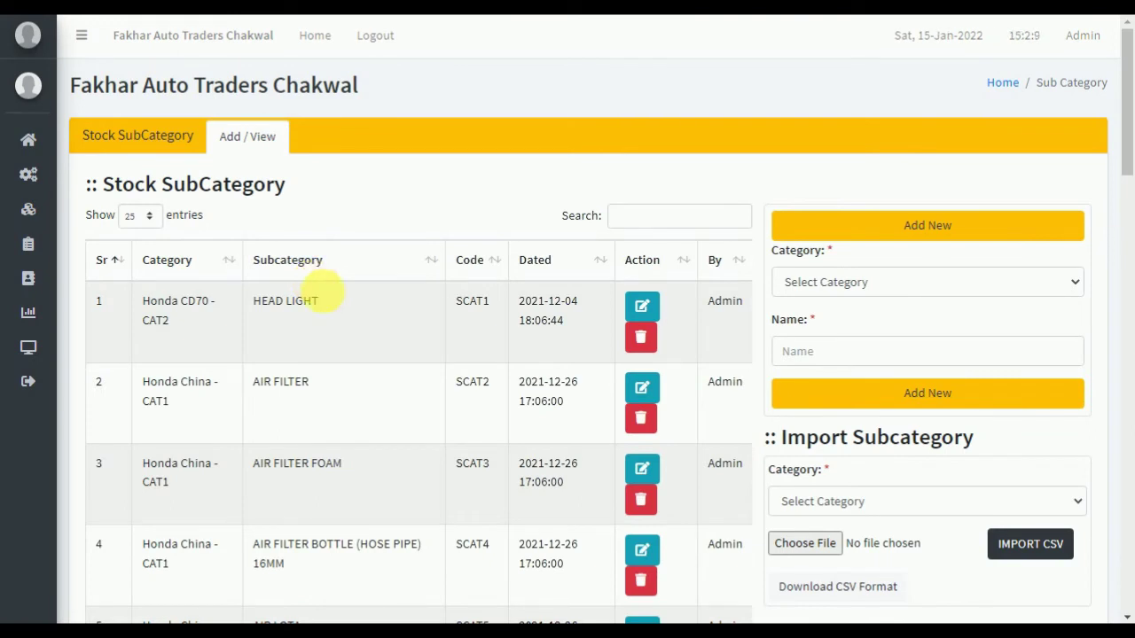
pyautogui.click(665, 220)
pyautogui.write('demo')
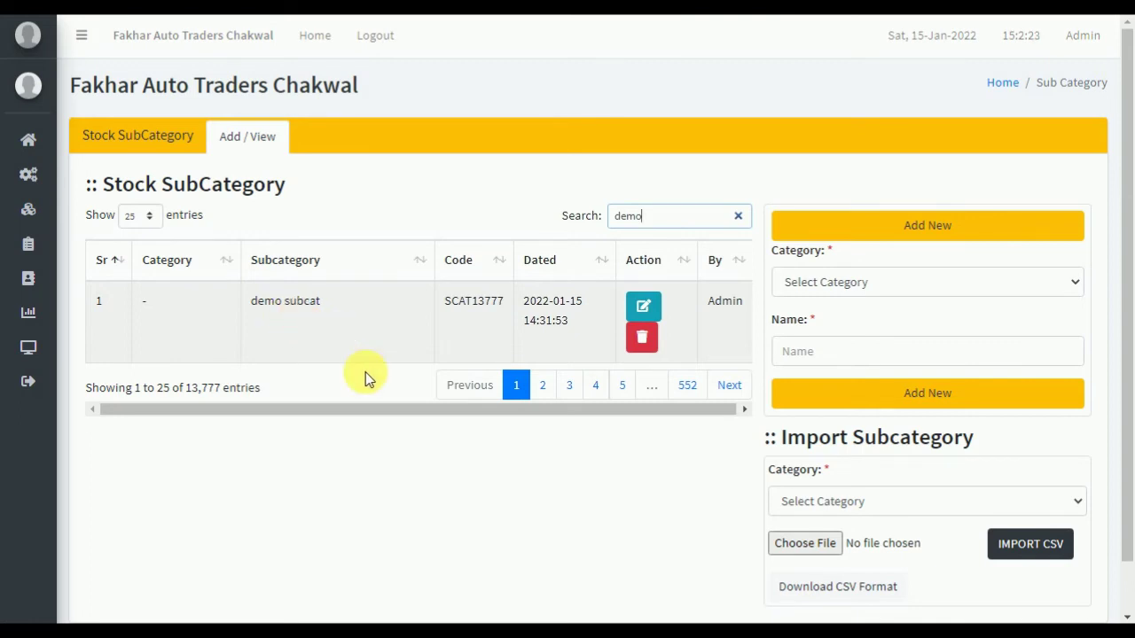
pyautogui.click(642, 338)
pyautogui.click(636, 103)
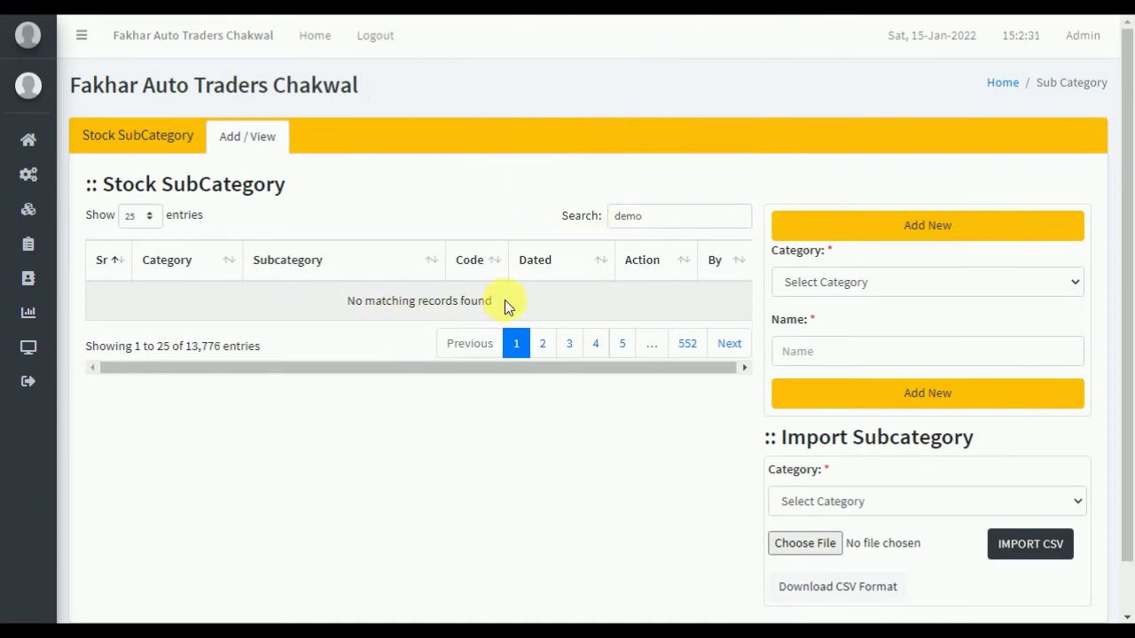
# Clear the subcategory search and add a new subcategory named demo subcat under Demo category - CAT19.
pyautogui.click(737, 216)
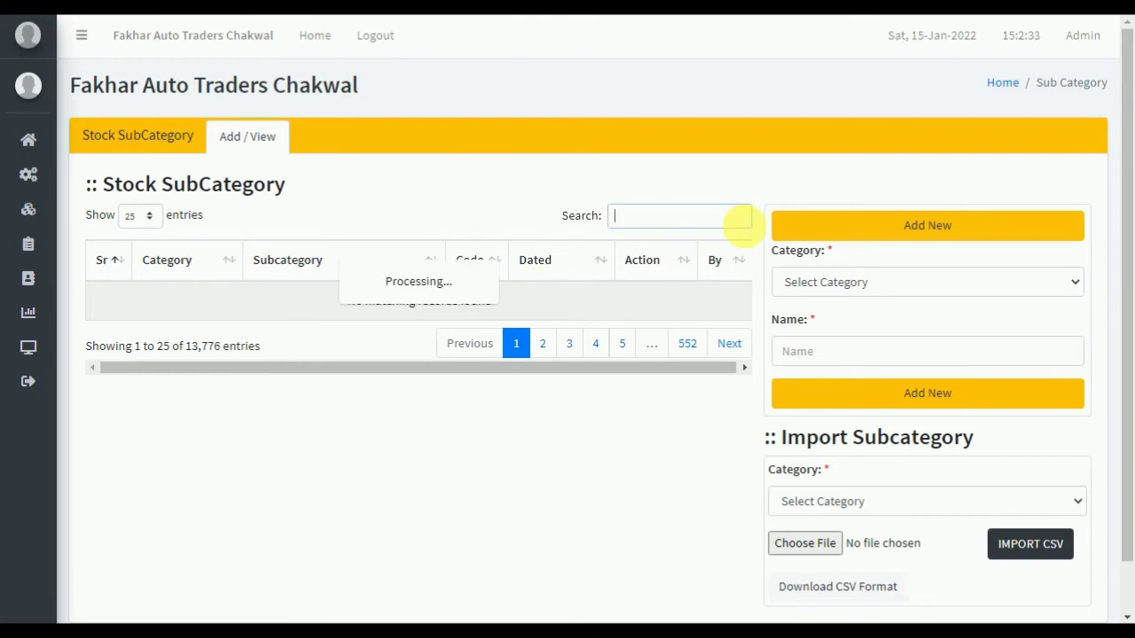
pyautogui.click(911, 281)
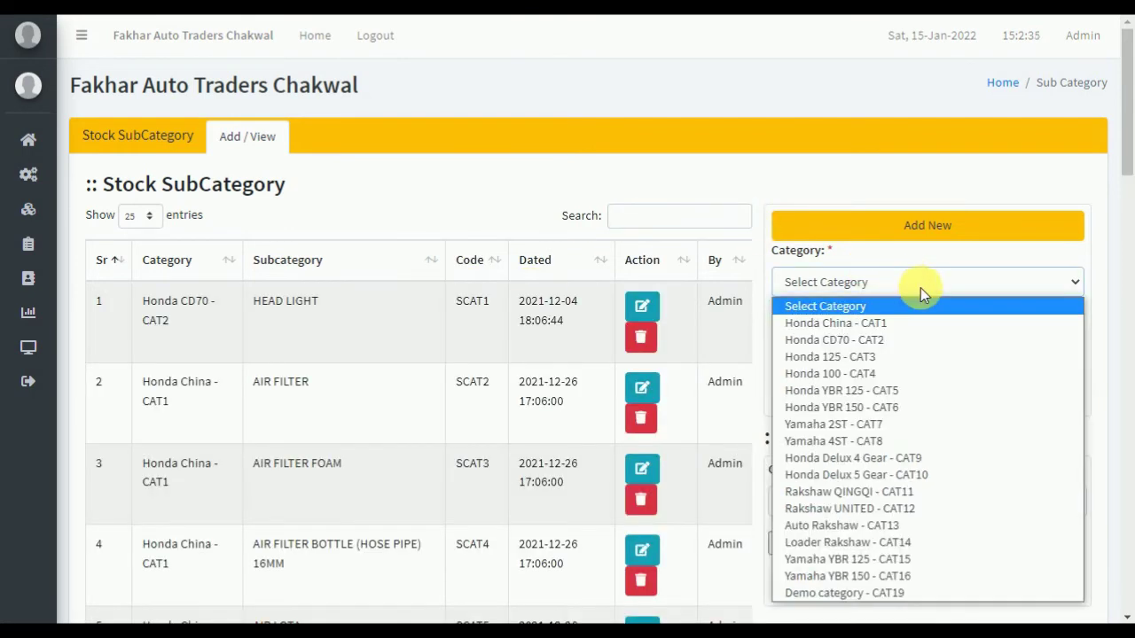
pyautogui.click(842, 593)
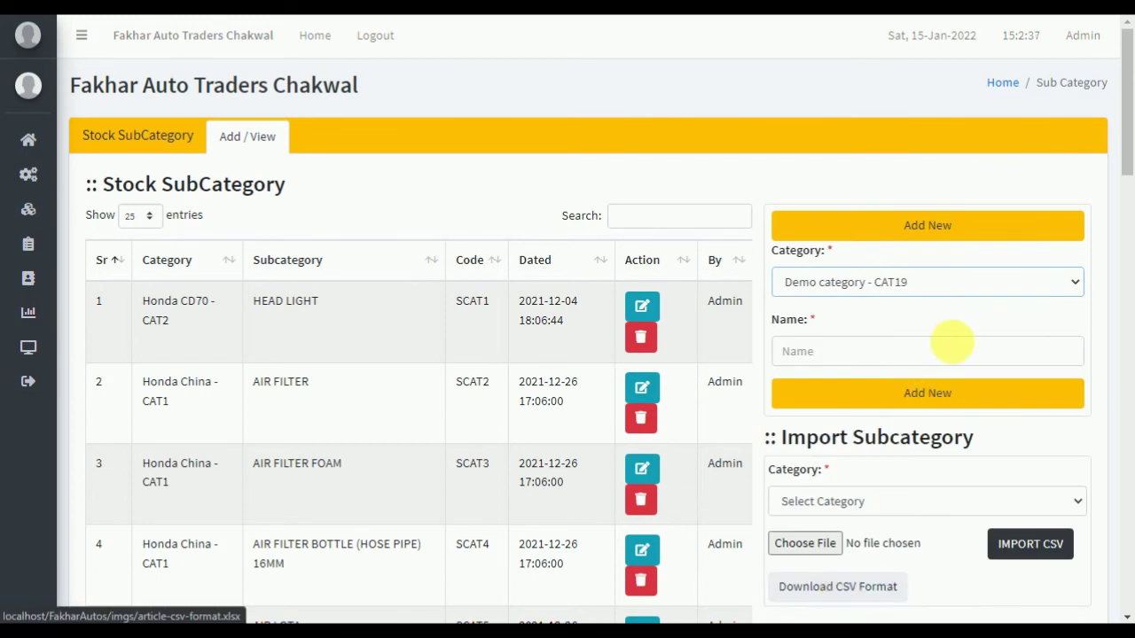
pyautogui.click(846, 358)
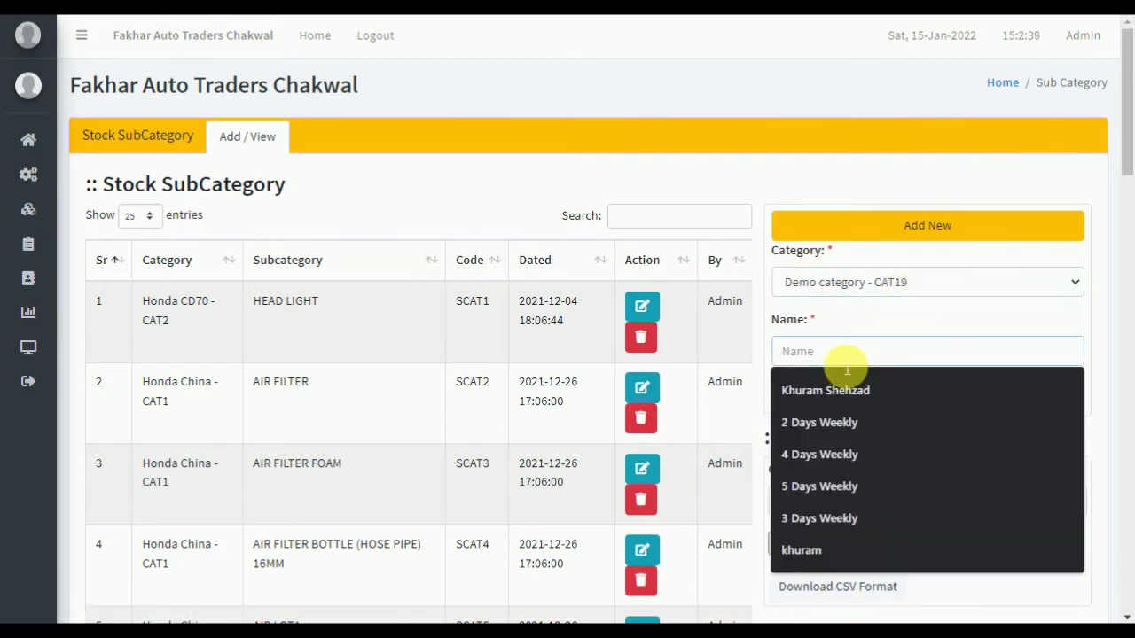
pyautogui.write('d')
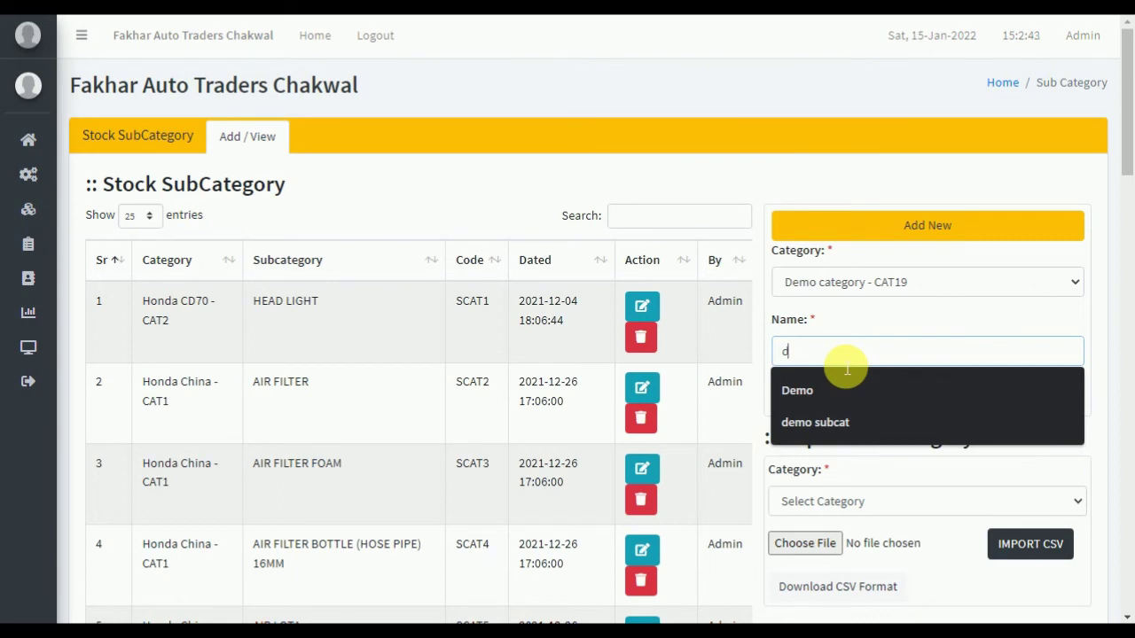
pyautogui.click(823, 422)
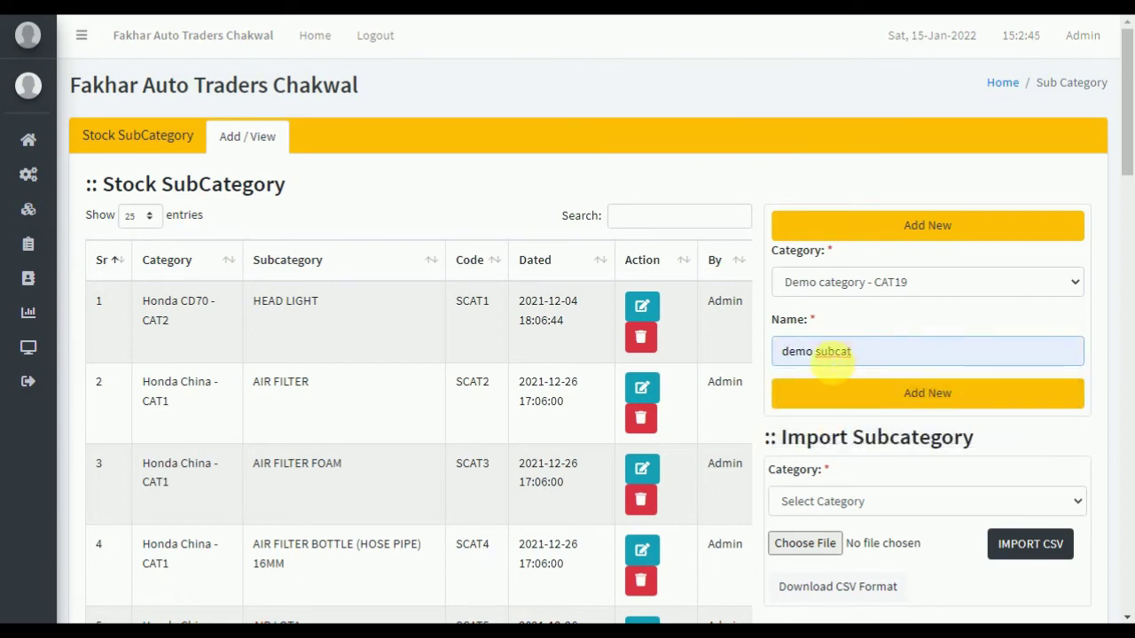
pyautogui.click(828, 398)
pyautogui.click(829, 398)
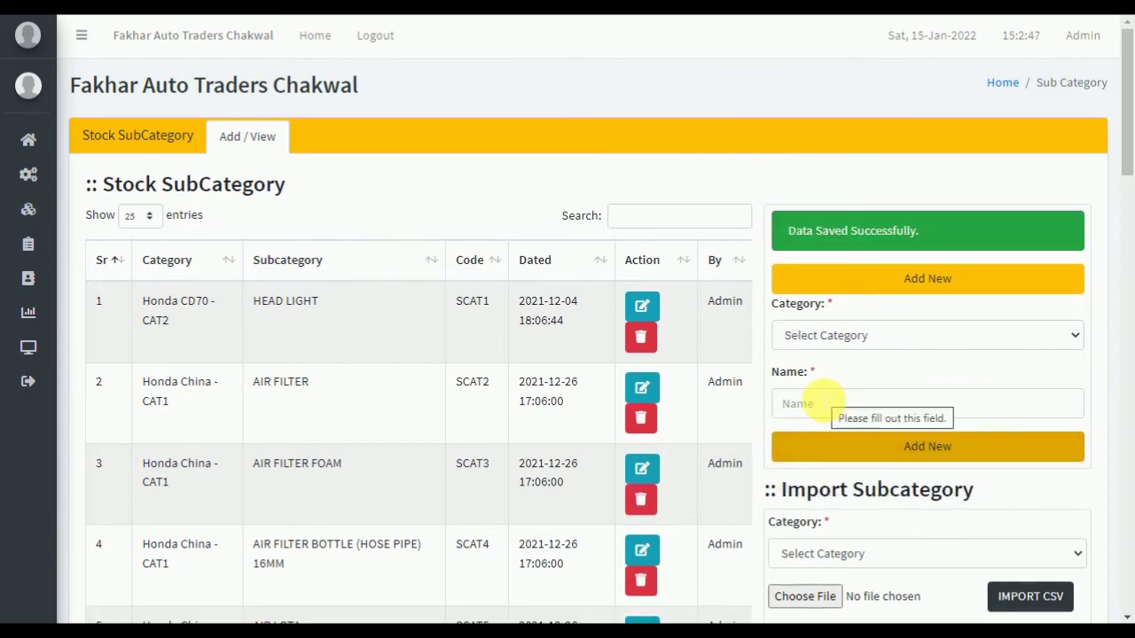
# Filter the subcategories by demo and rename the demo subcat record as demo subcat for products.
pyautogui.click(691, 219)
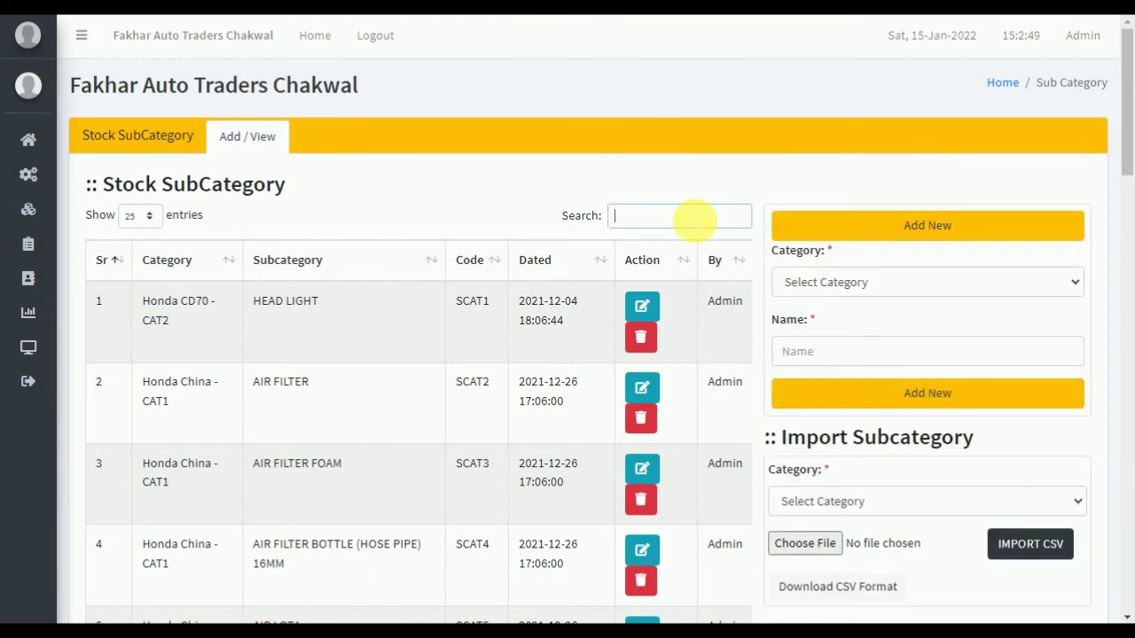
pyautogui.write('demo')
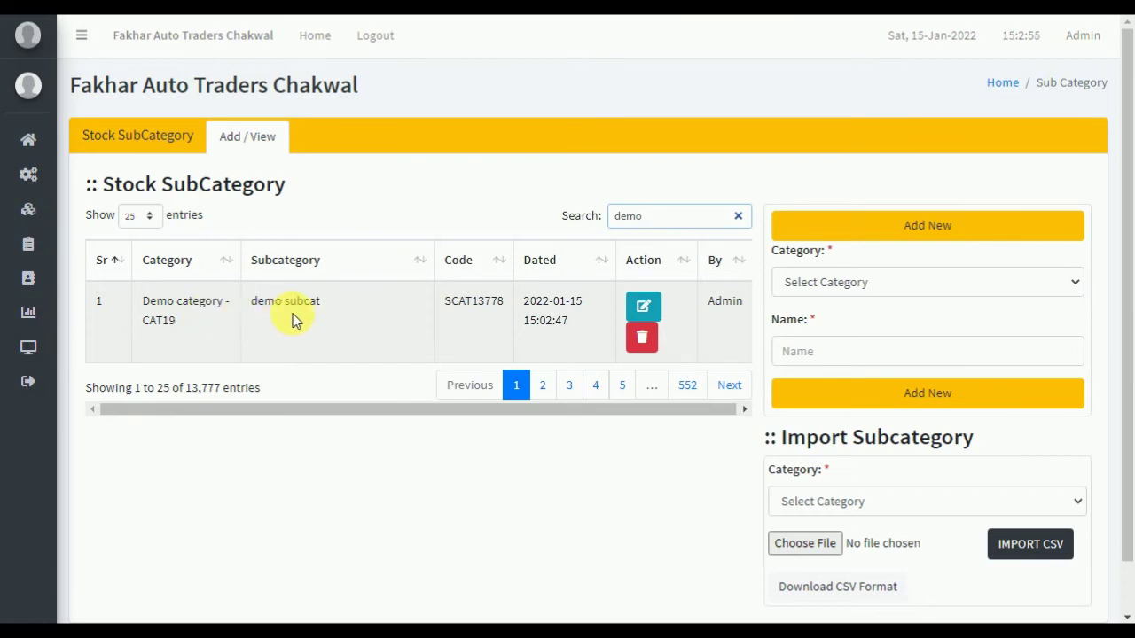
pyautogui.click(635, 308)
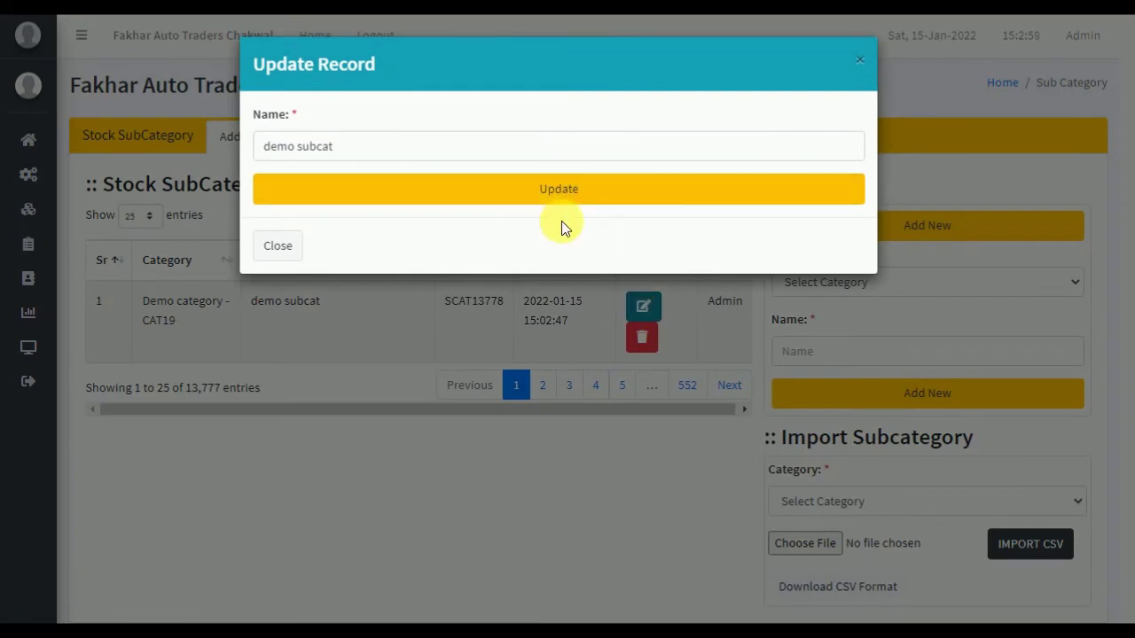
pyautogui.click(408, 152)
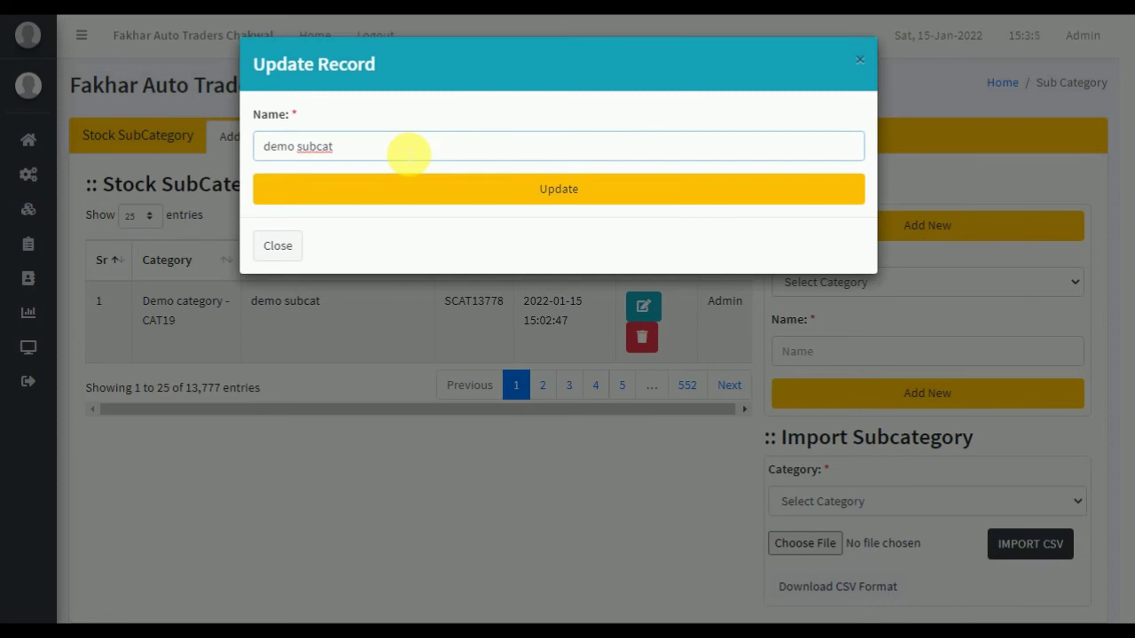
pyautogui.write('for products')
pyautogui.click(413, 189)
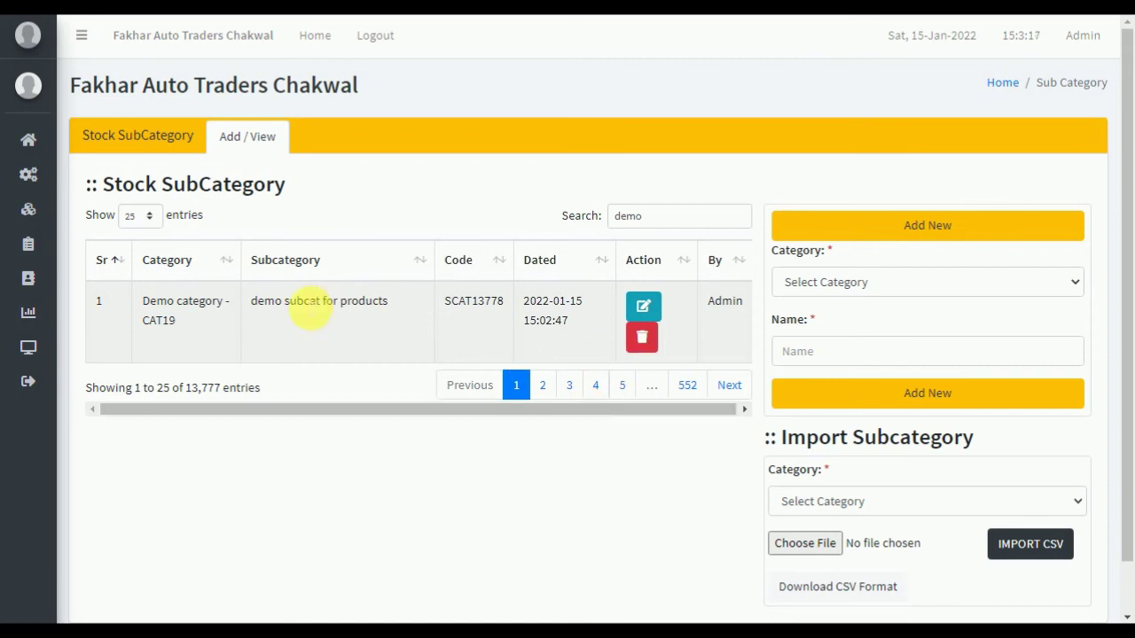
# Delete the demo subcat for products record and clear the subcategory search.
pyautogui.click(642, 339)
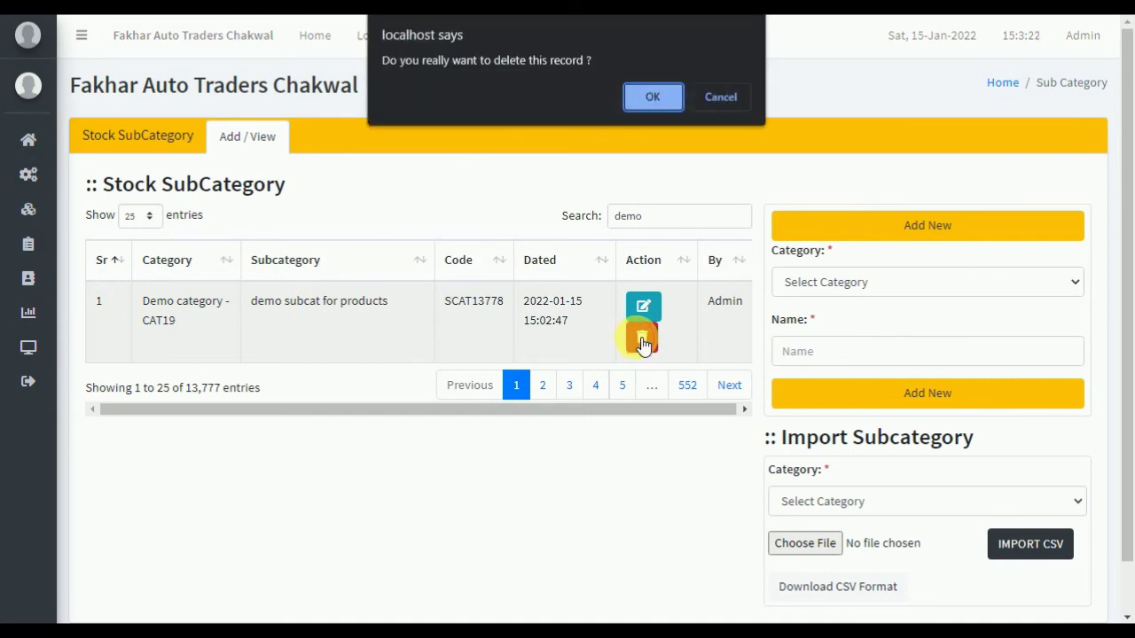
pyautogui.click(649, 102)
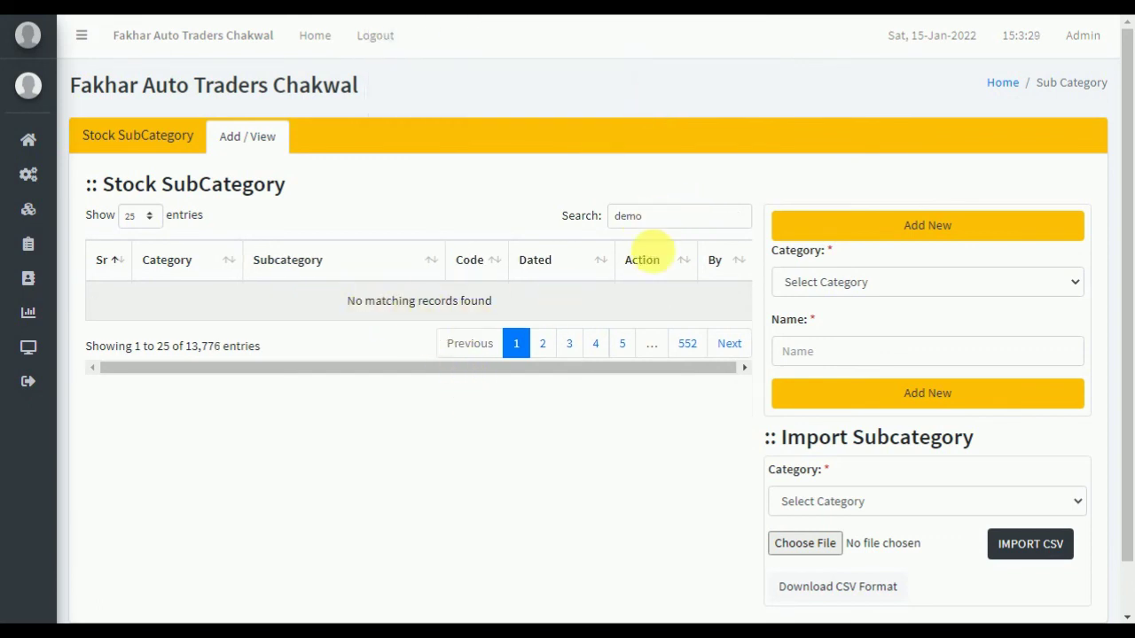
pyautogui.click(739, 219)
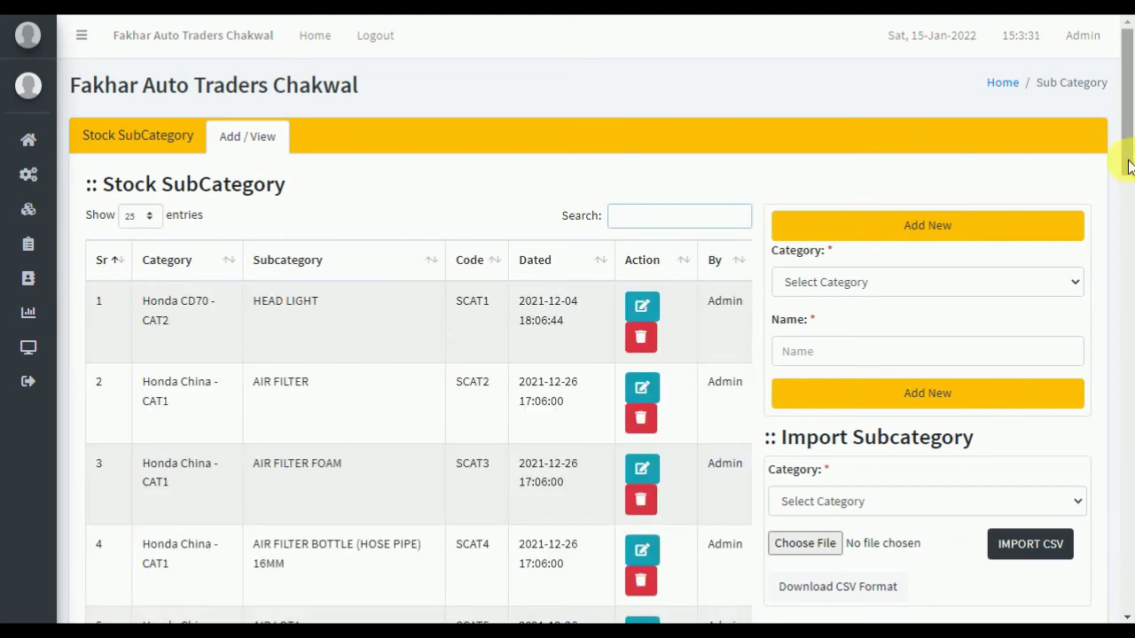
# Set the category for the subcategory CSV import to Honda China - CAT1.
pyautogui.moveTo(1131, 157); pyautogui.dragTo(1124, 236)
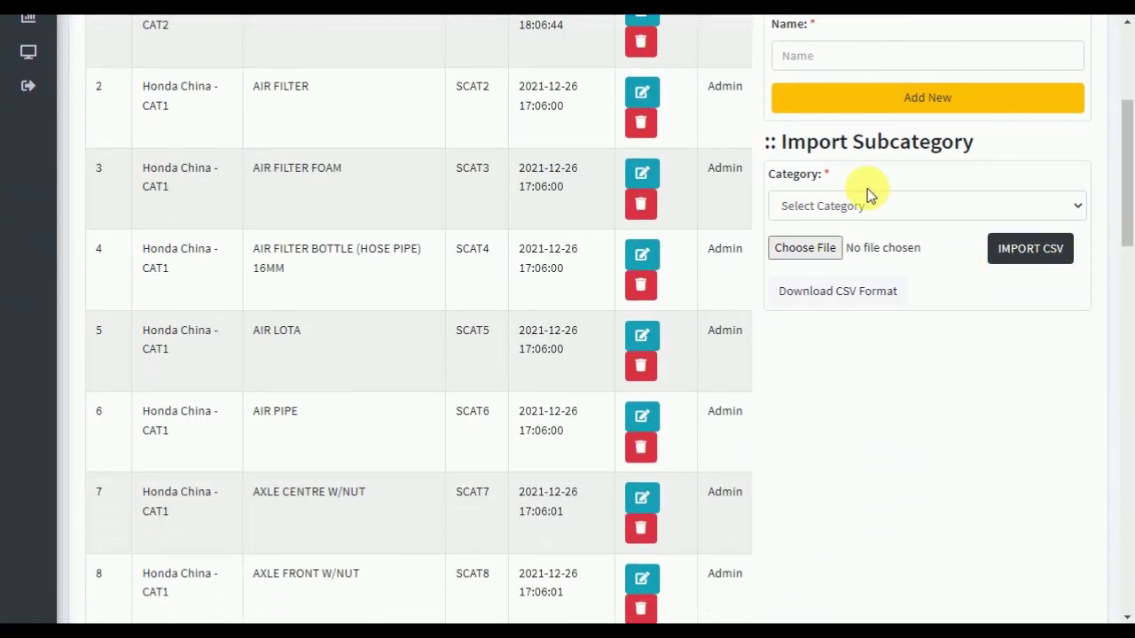
pyautogui.click(883, 205)
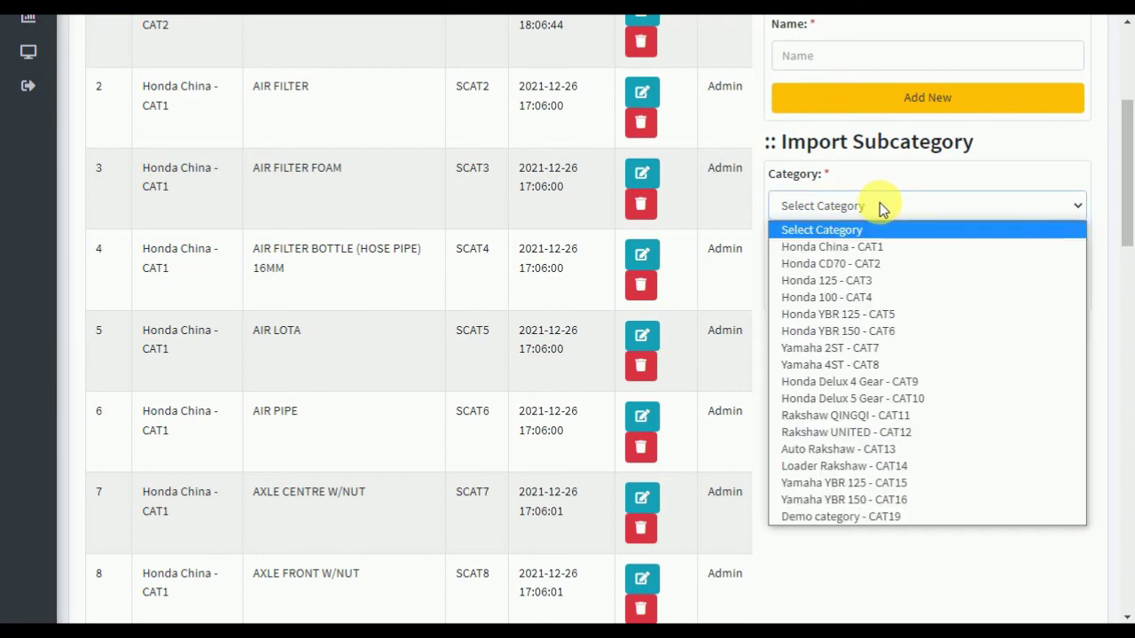
pyautogui.click(842, 255)
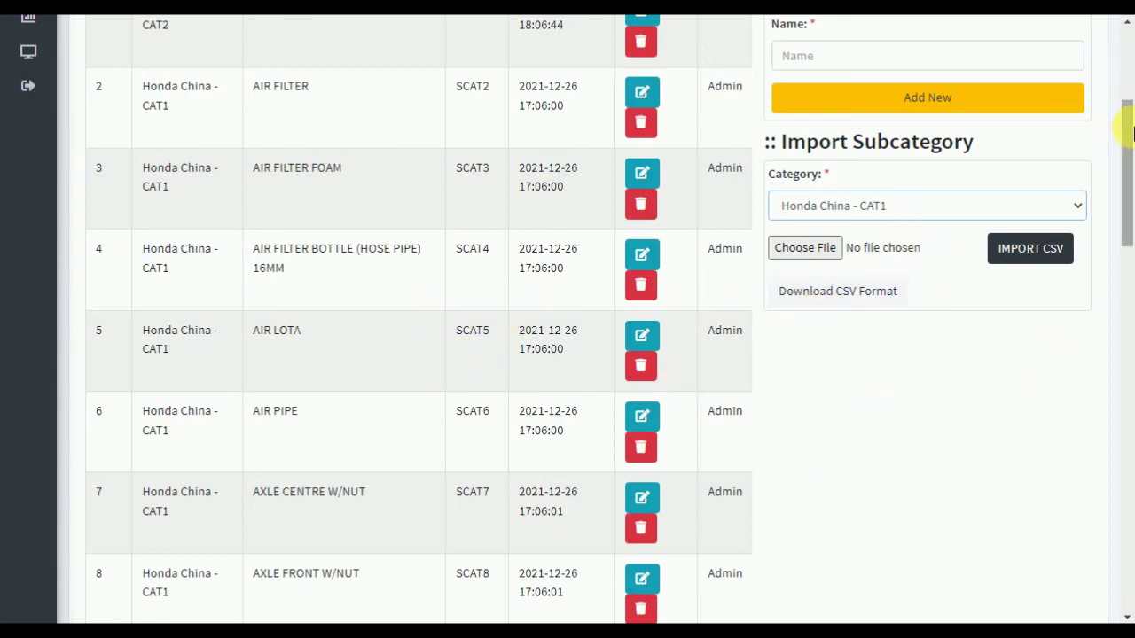
# Choose Honda 100 - CAT4 as the category in the form for adding a new subcategory.
pyautogui.moveTo(1127, 111); pyautogui.dragTo(1130, 31)
pyautogui.click(856, 284)
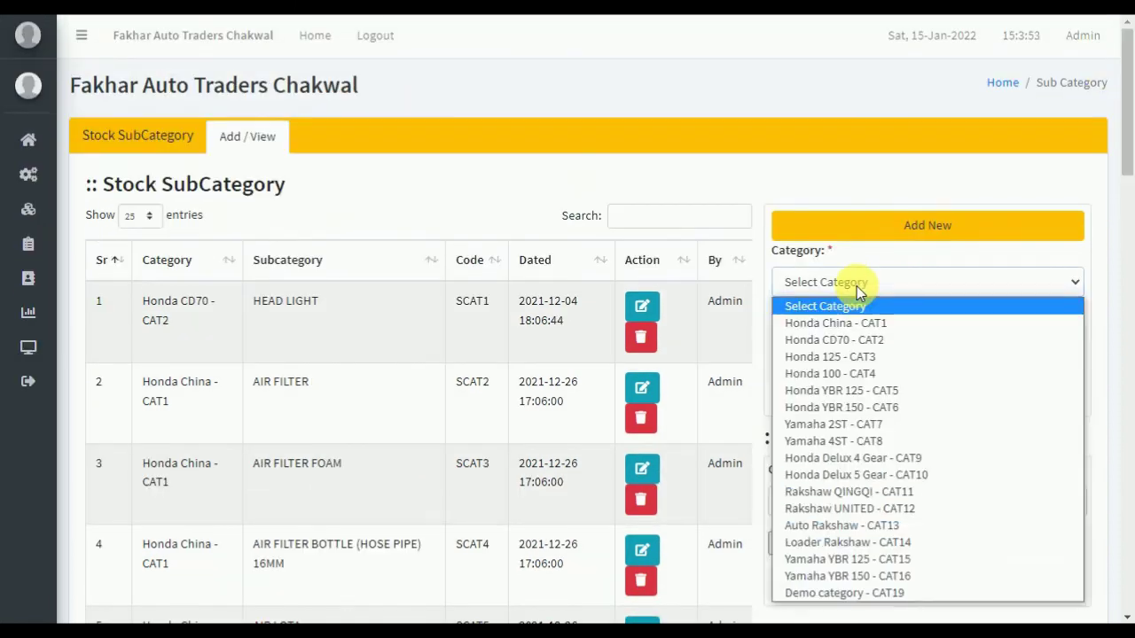
pyautogui.click(828, 373)
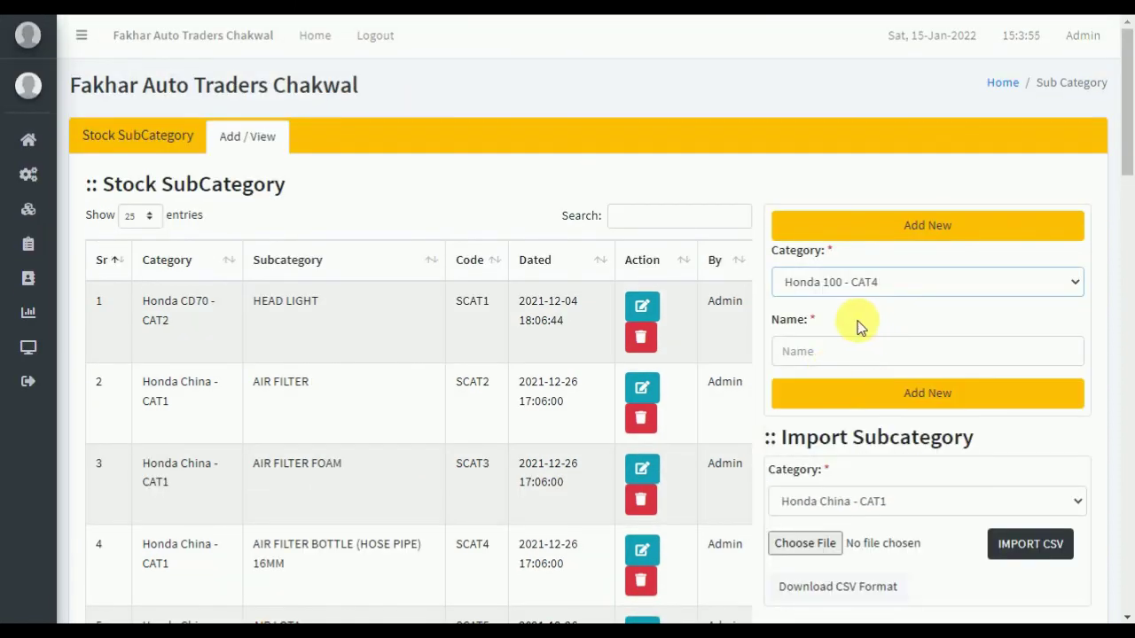
pyautogui.click(836, 354)
pyautogui.click(821, 324)
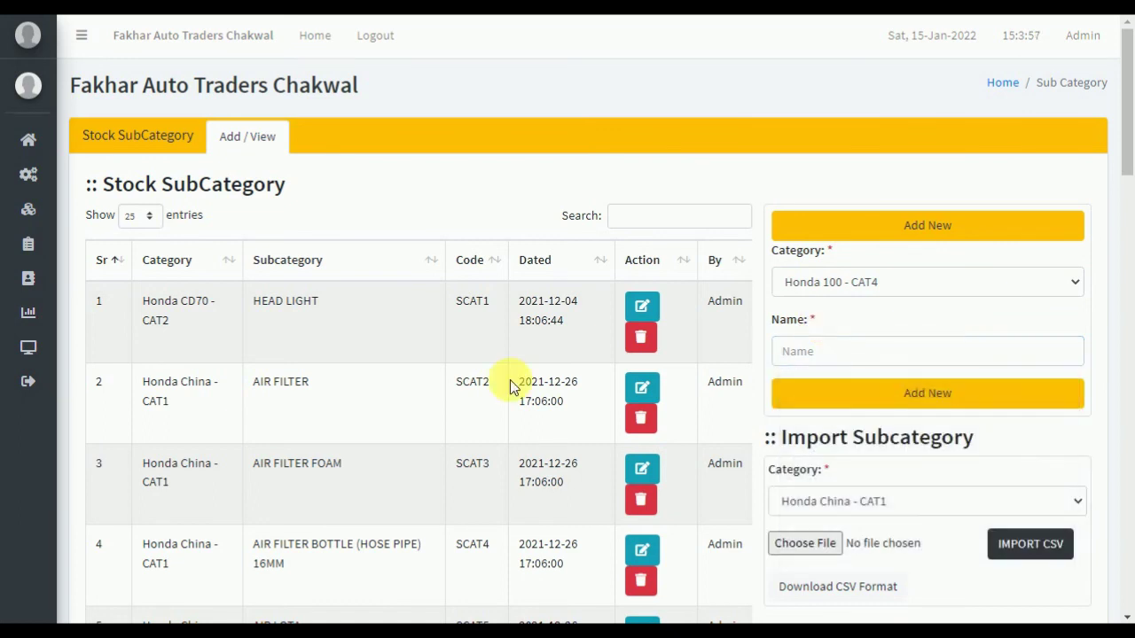